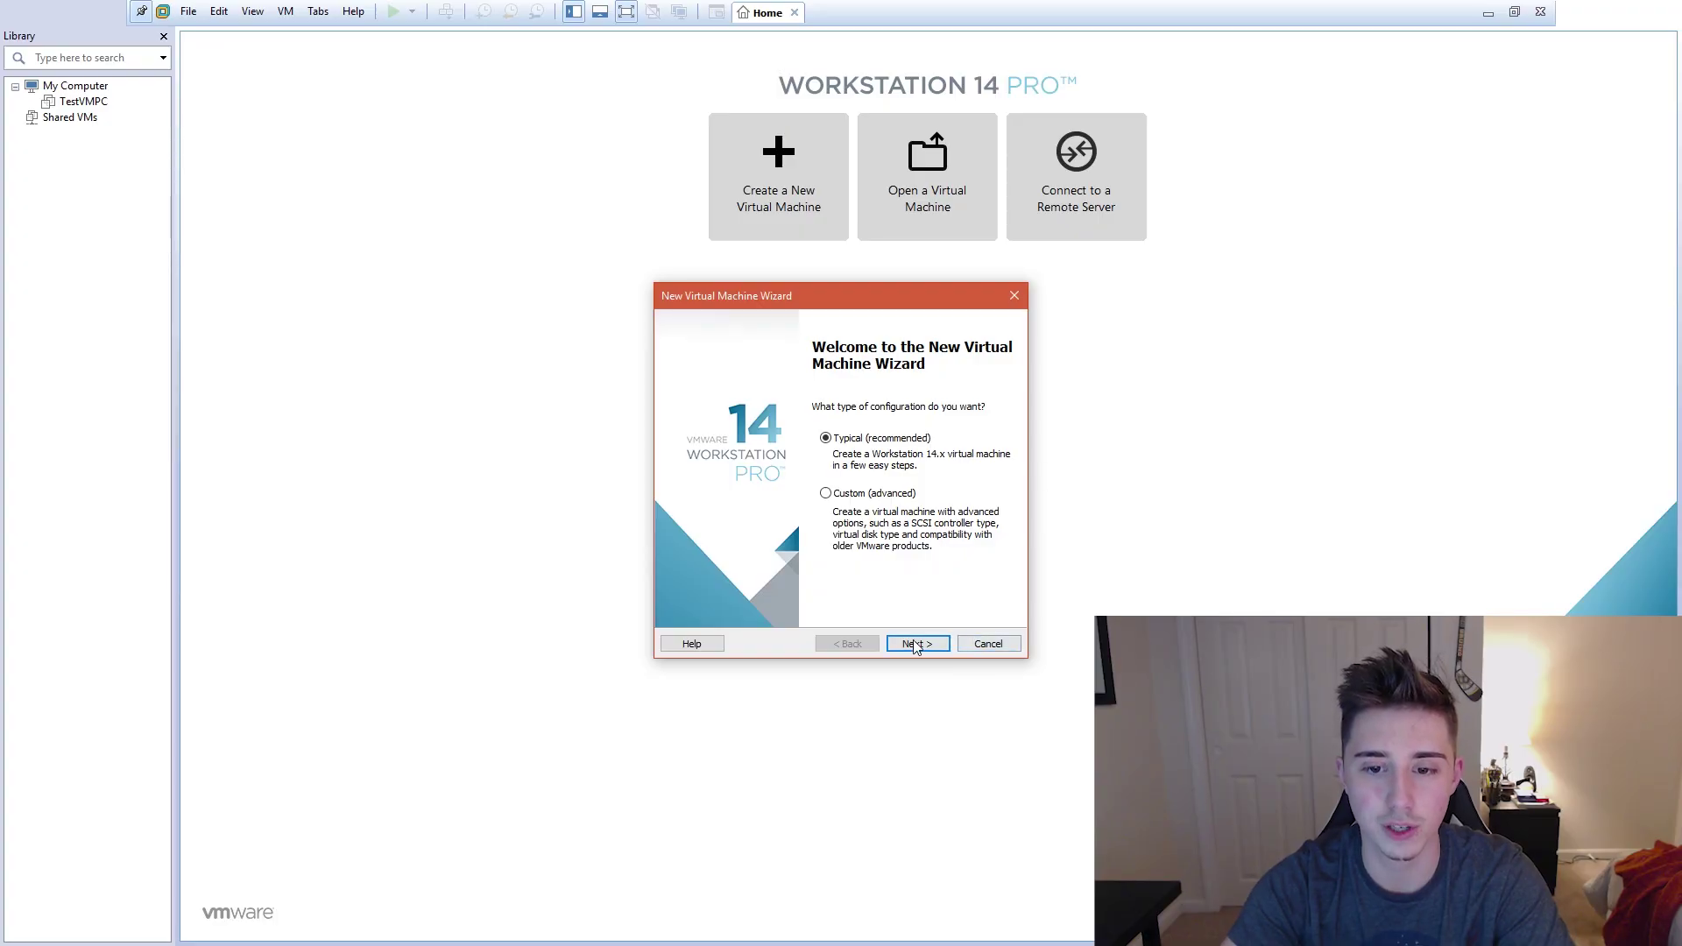
Create a Linux 64-bit VM named TinyCoreLinux from the TinyCore ISO with a 10 GB disk.
click(913, 646)
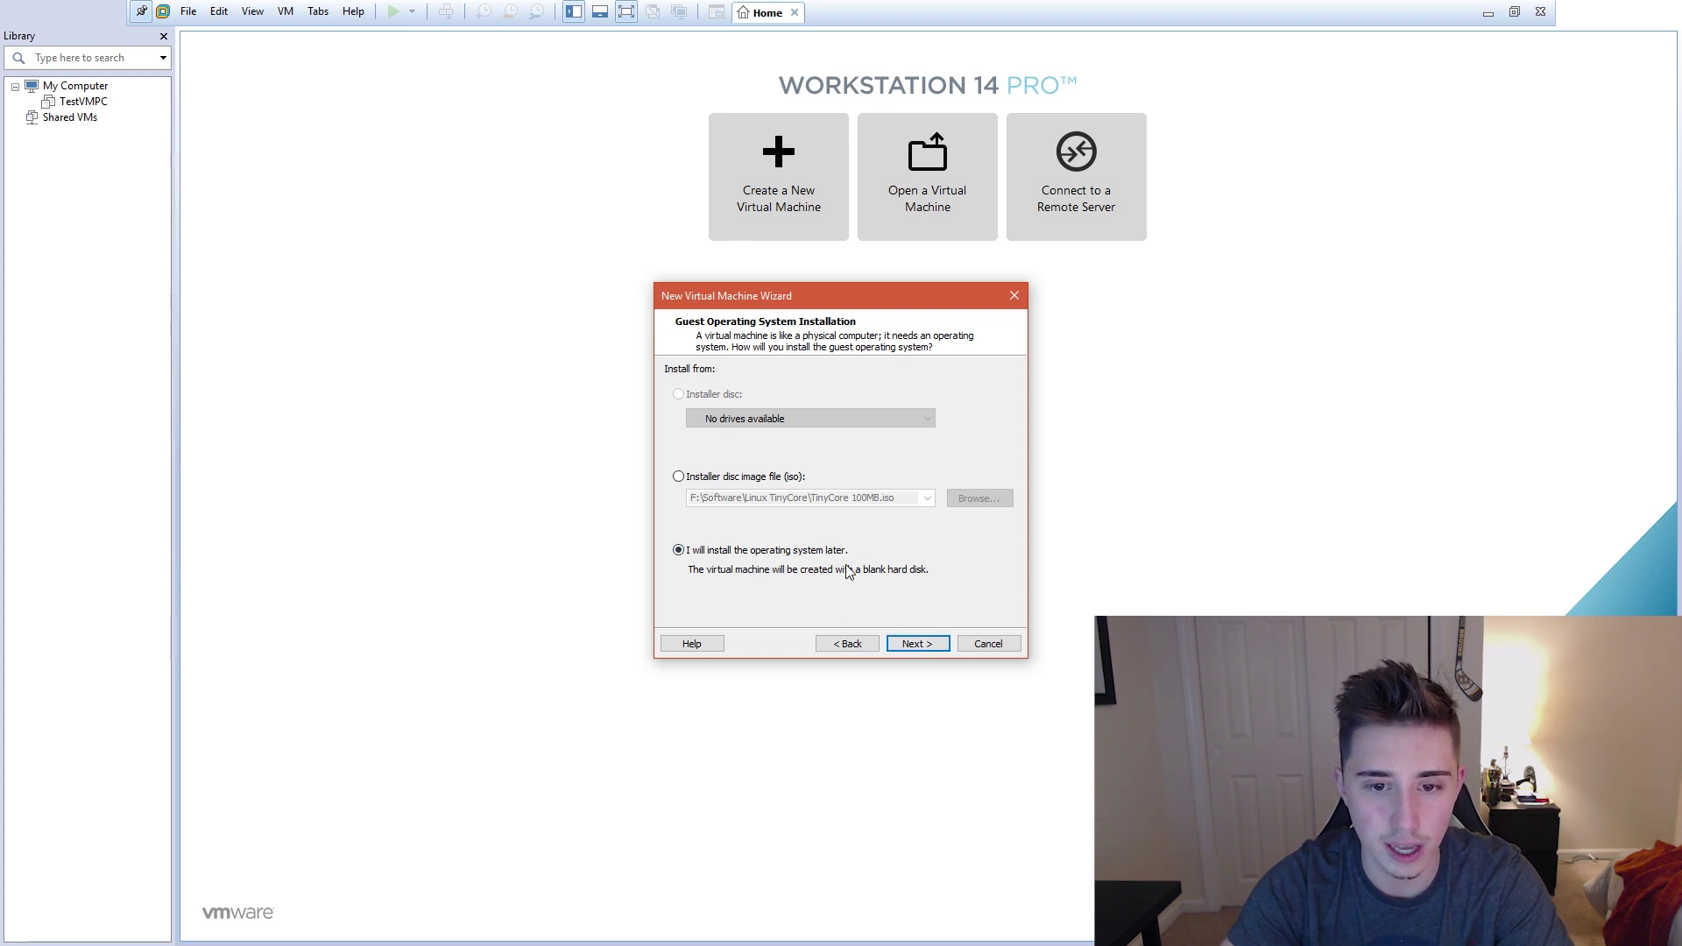
click(775, 482)
click(912, 644)
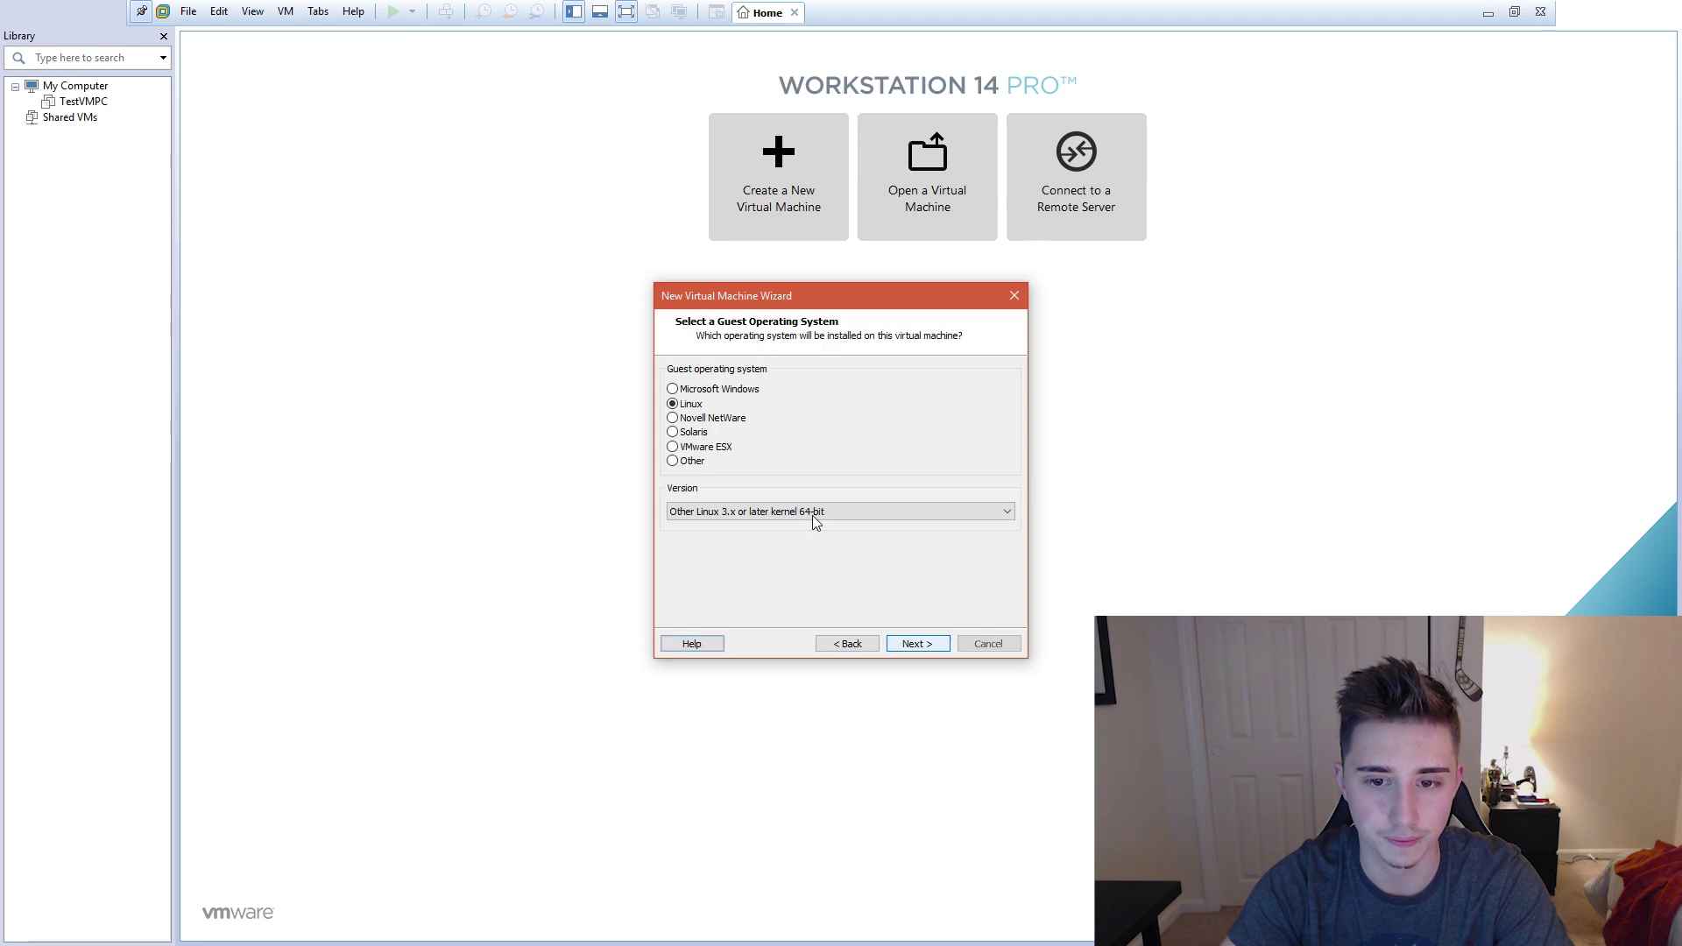
click(913, 644)
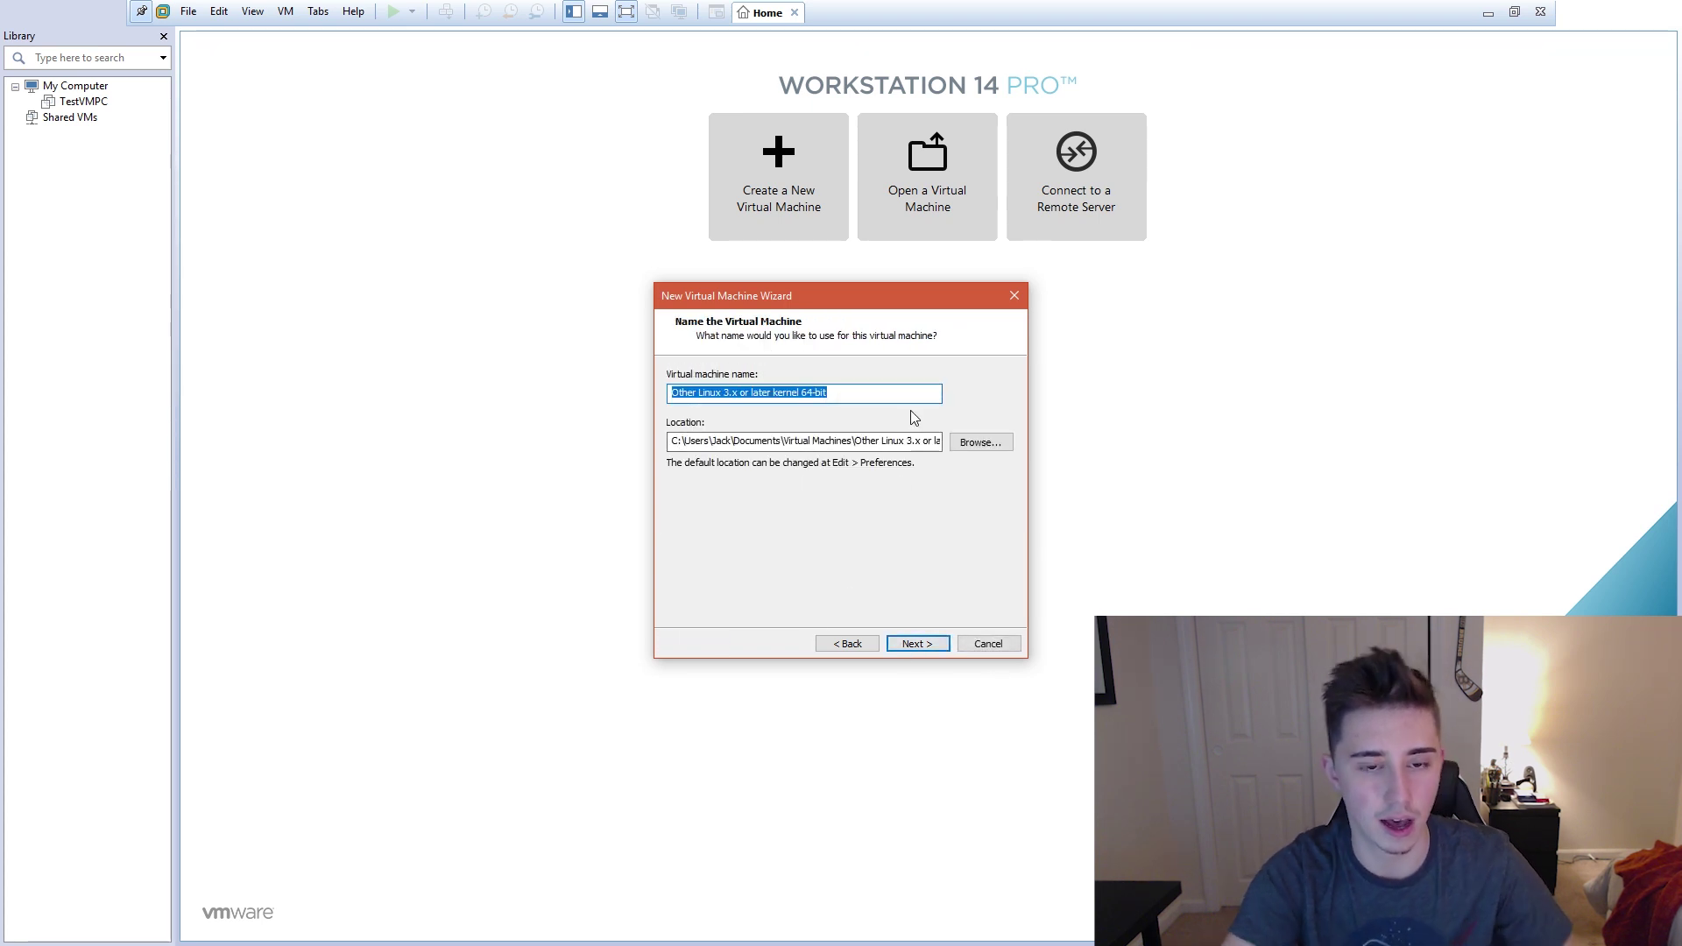
text(TinyCoreLinux)
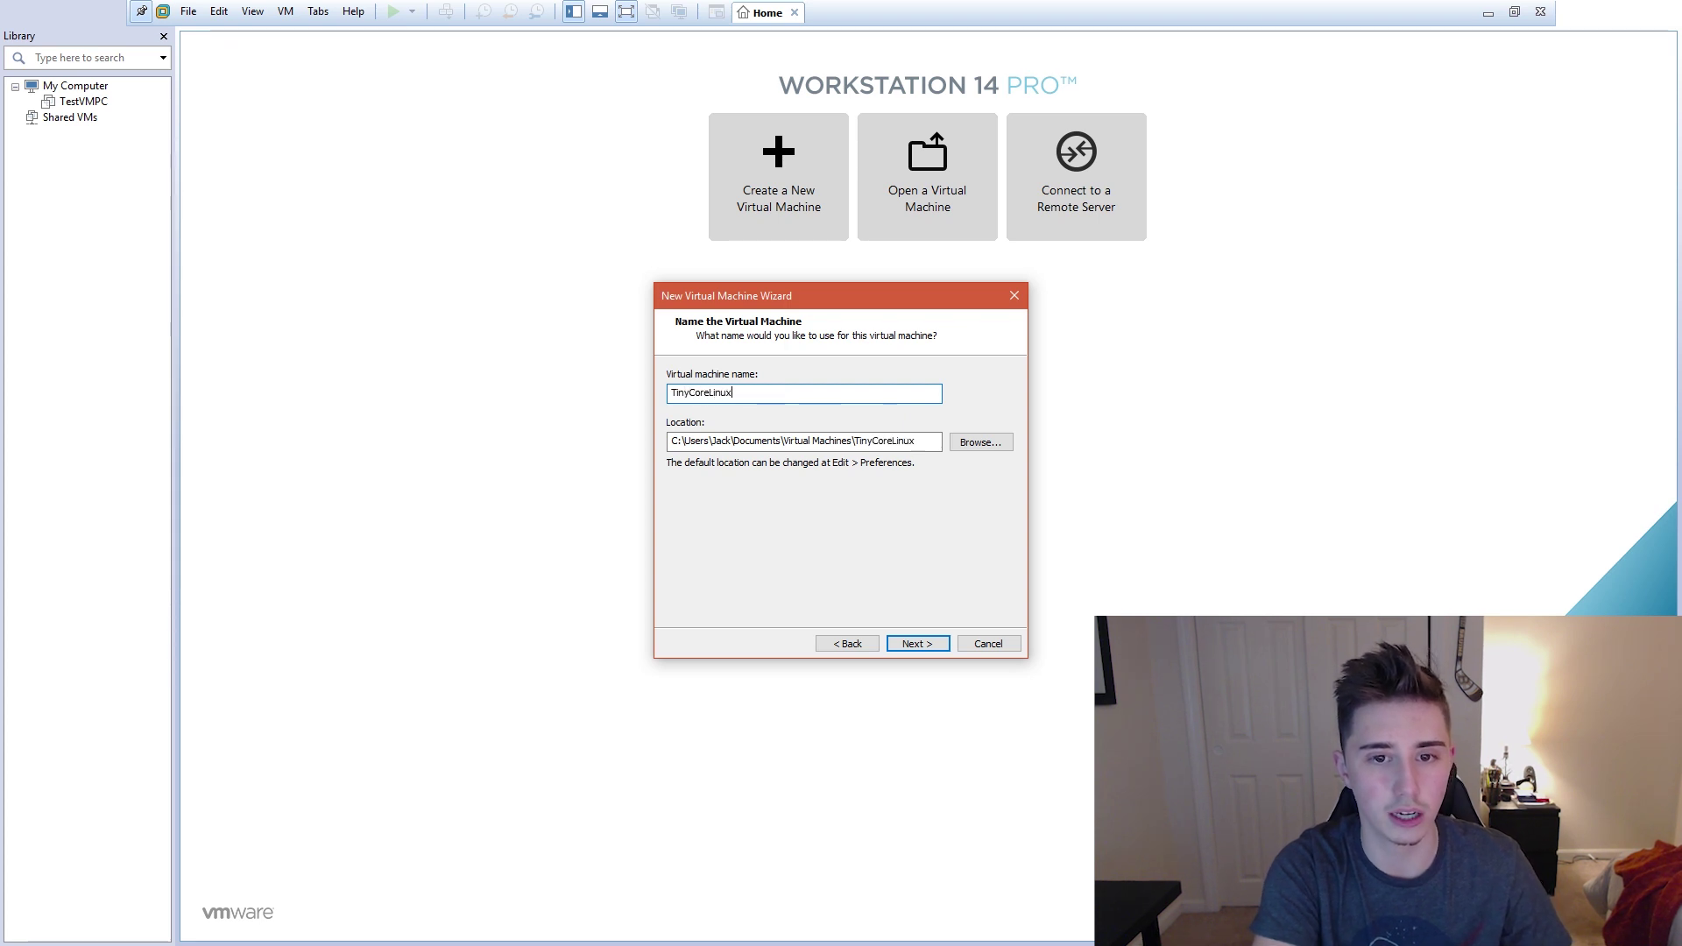
click(914, 644)
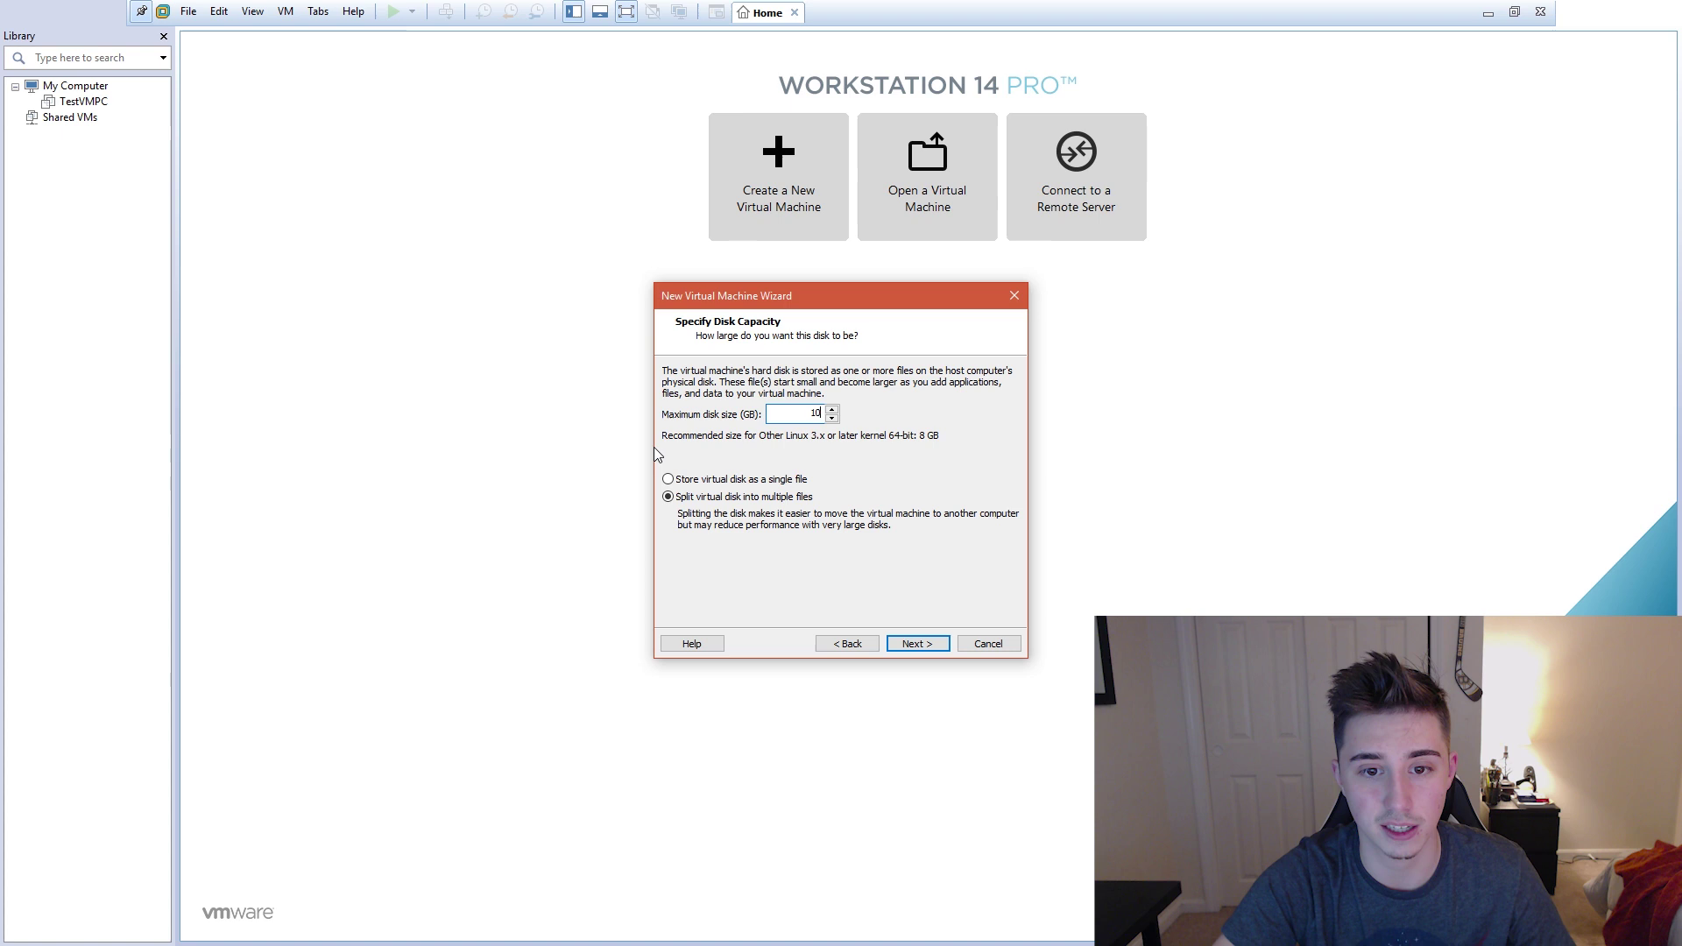
click(914, 644)
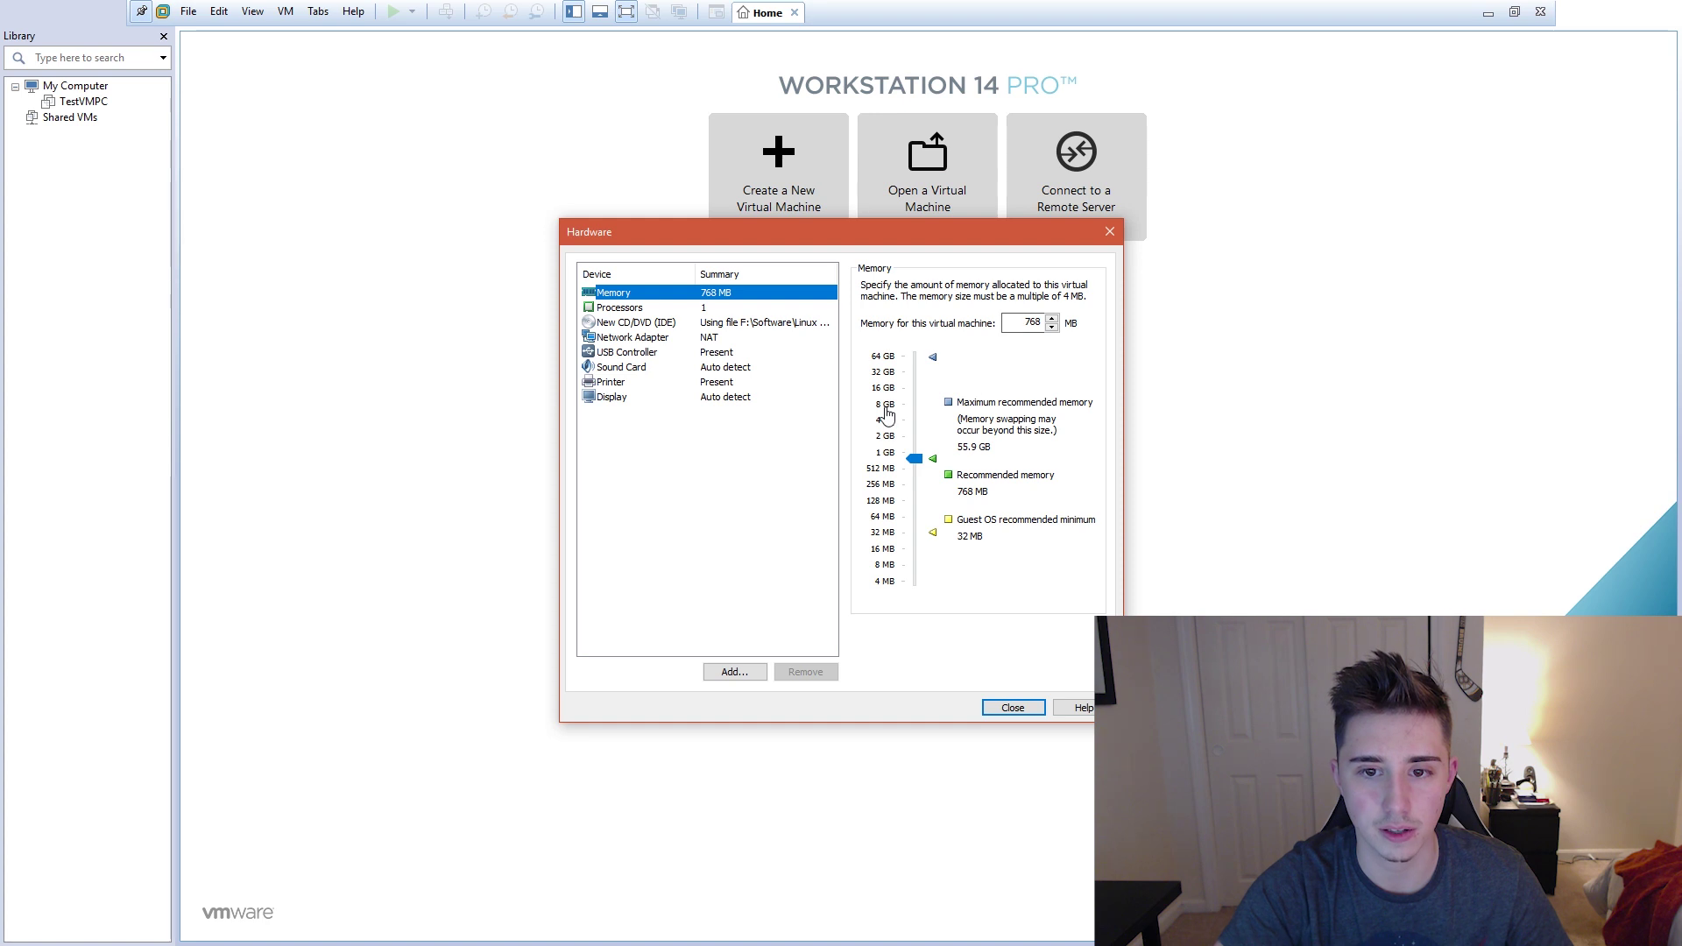
Give the VM 2 processors with 2 cores each, 4 cores in total.
click(708, 310)
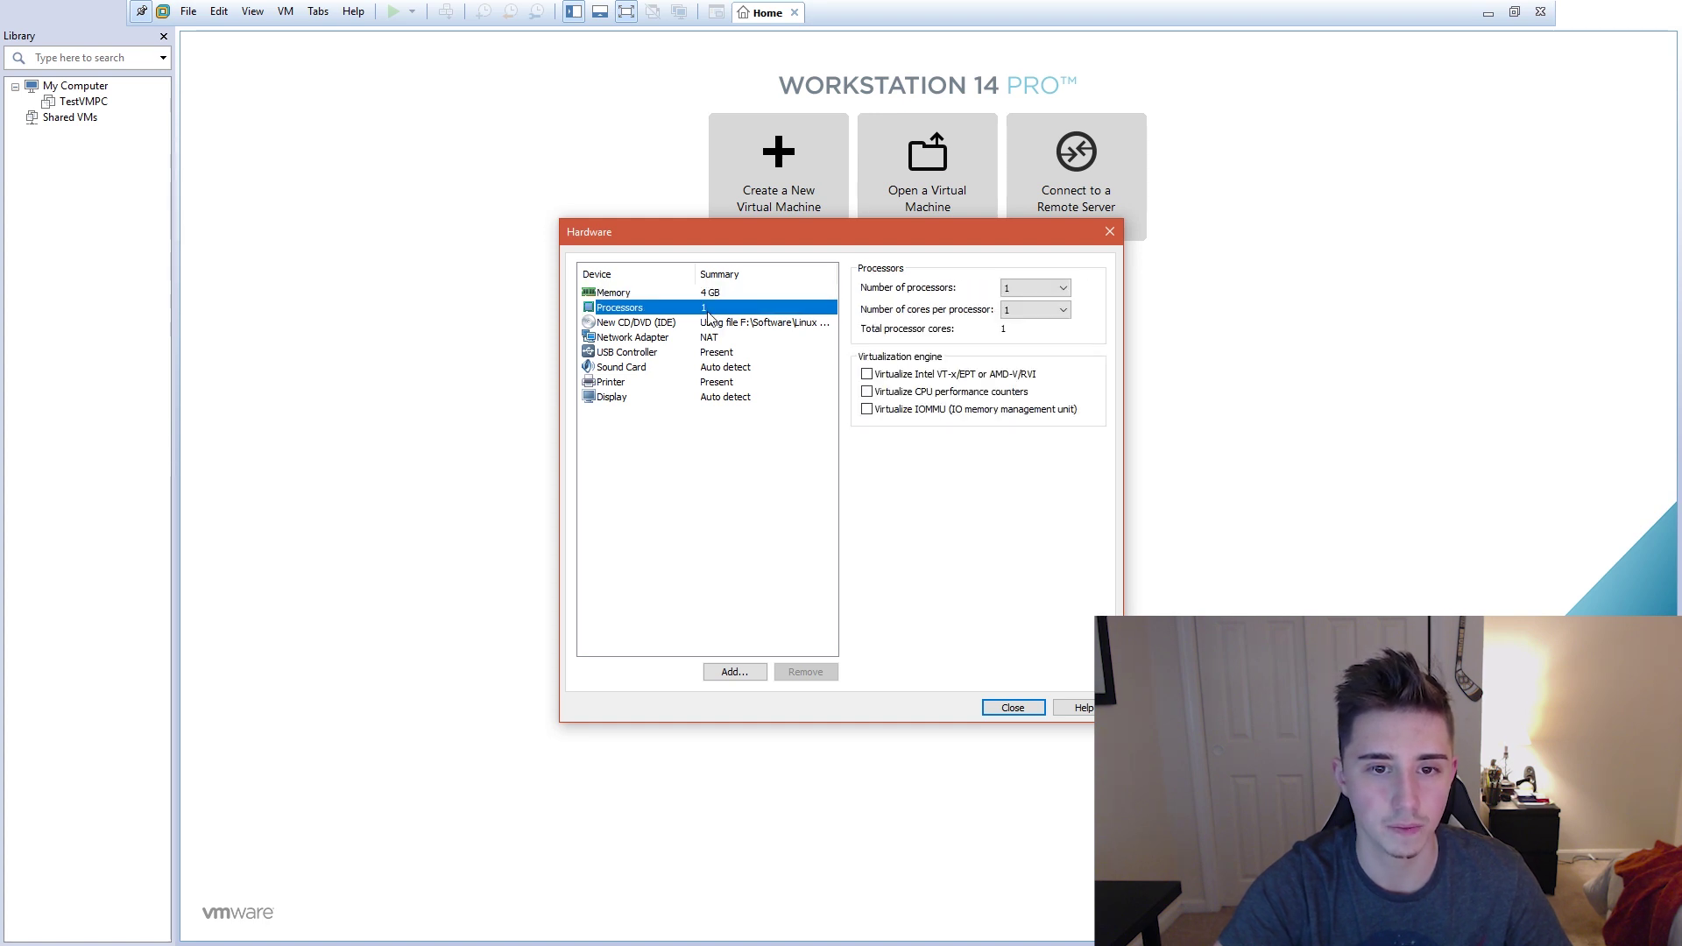
click(1013, 293)
click(1017, 312)
click(1021, 309)
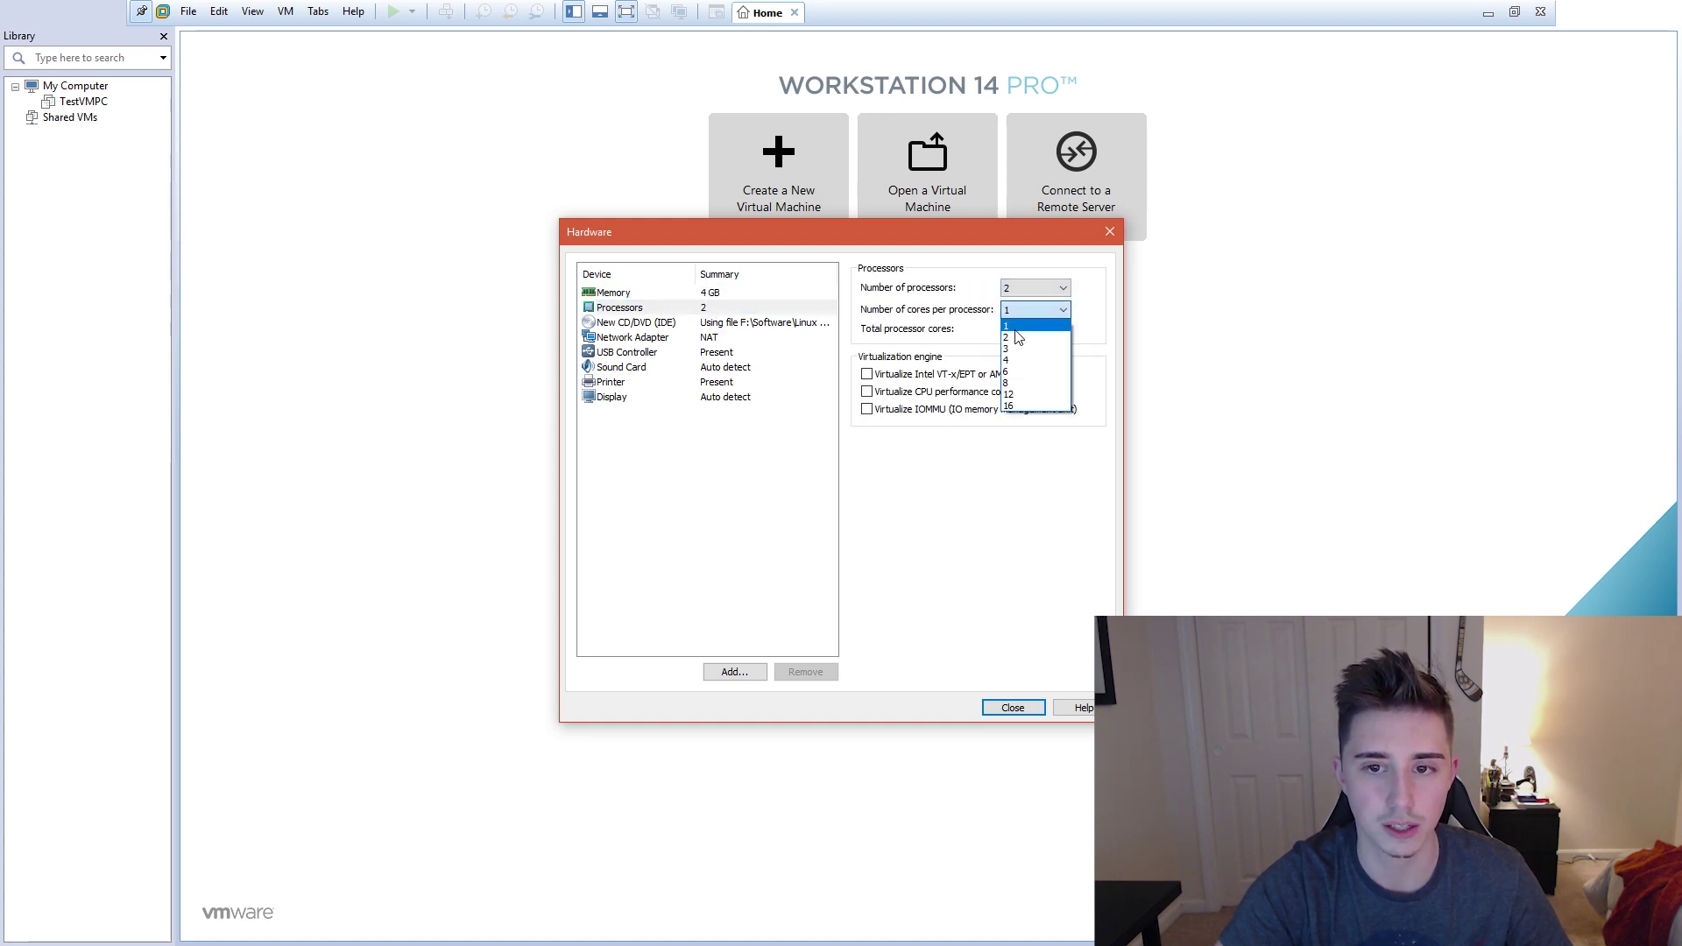
click(1021, 335)
Confirm the CD/DVD drive uses the TinyCore ISO, then close and reopen hardware settings.
click(755, 323)
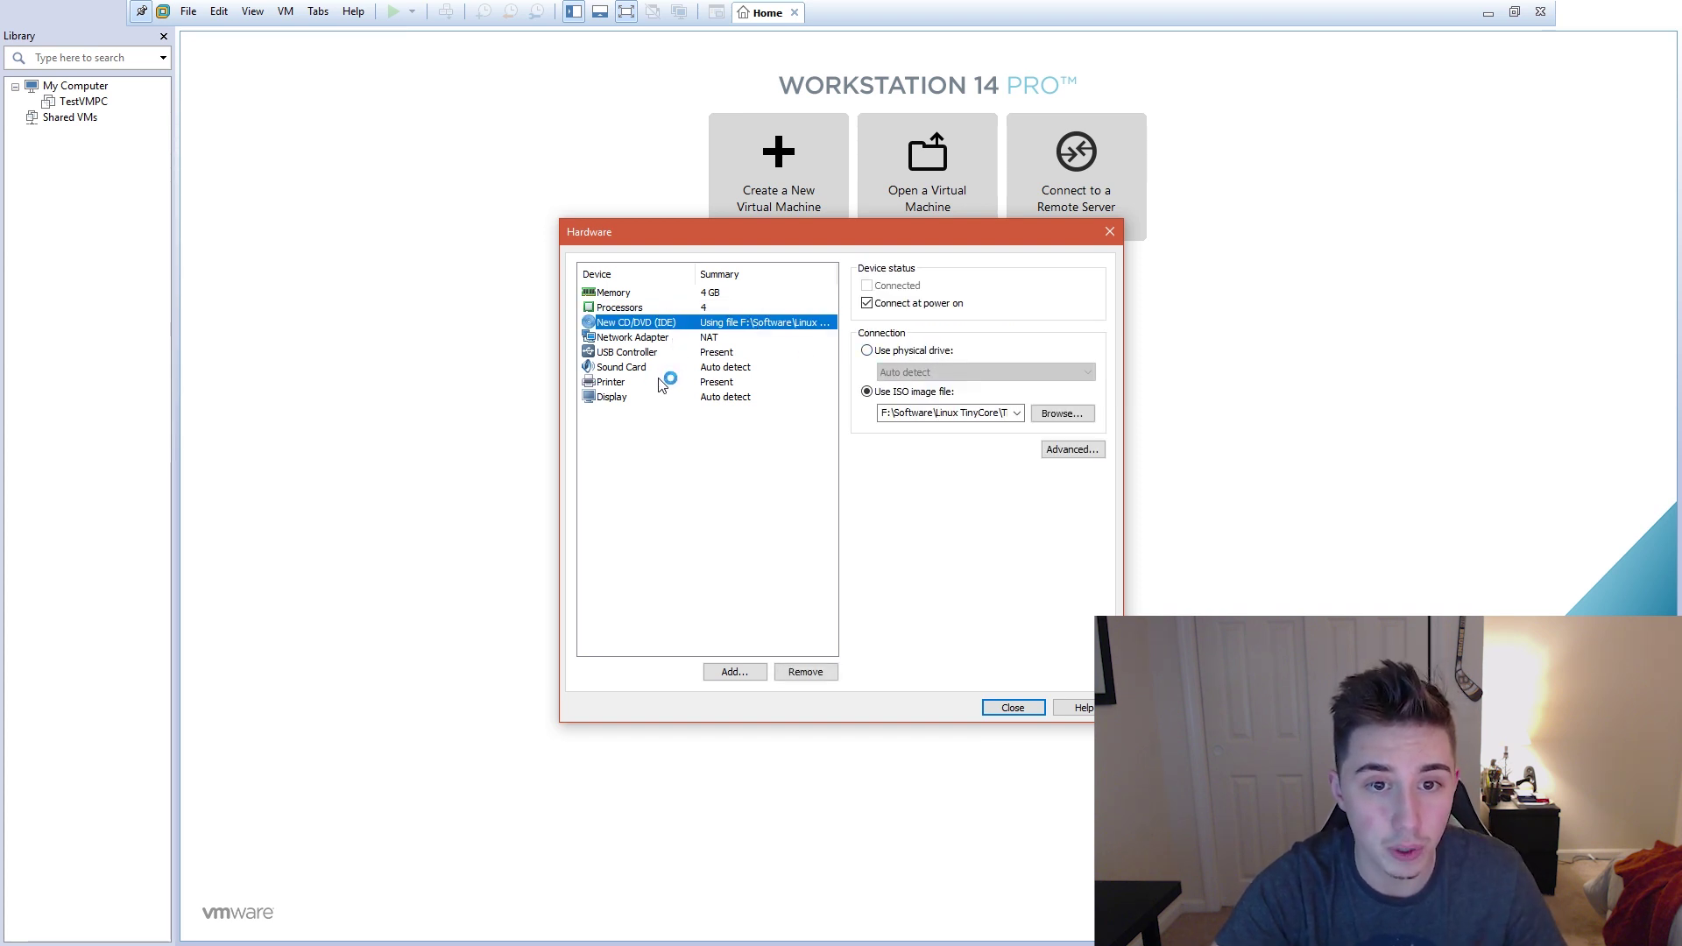
click(1013, 707)
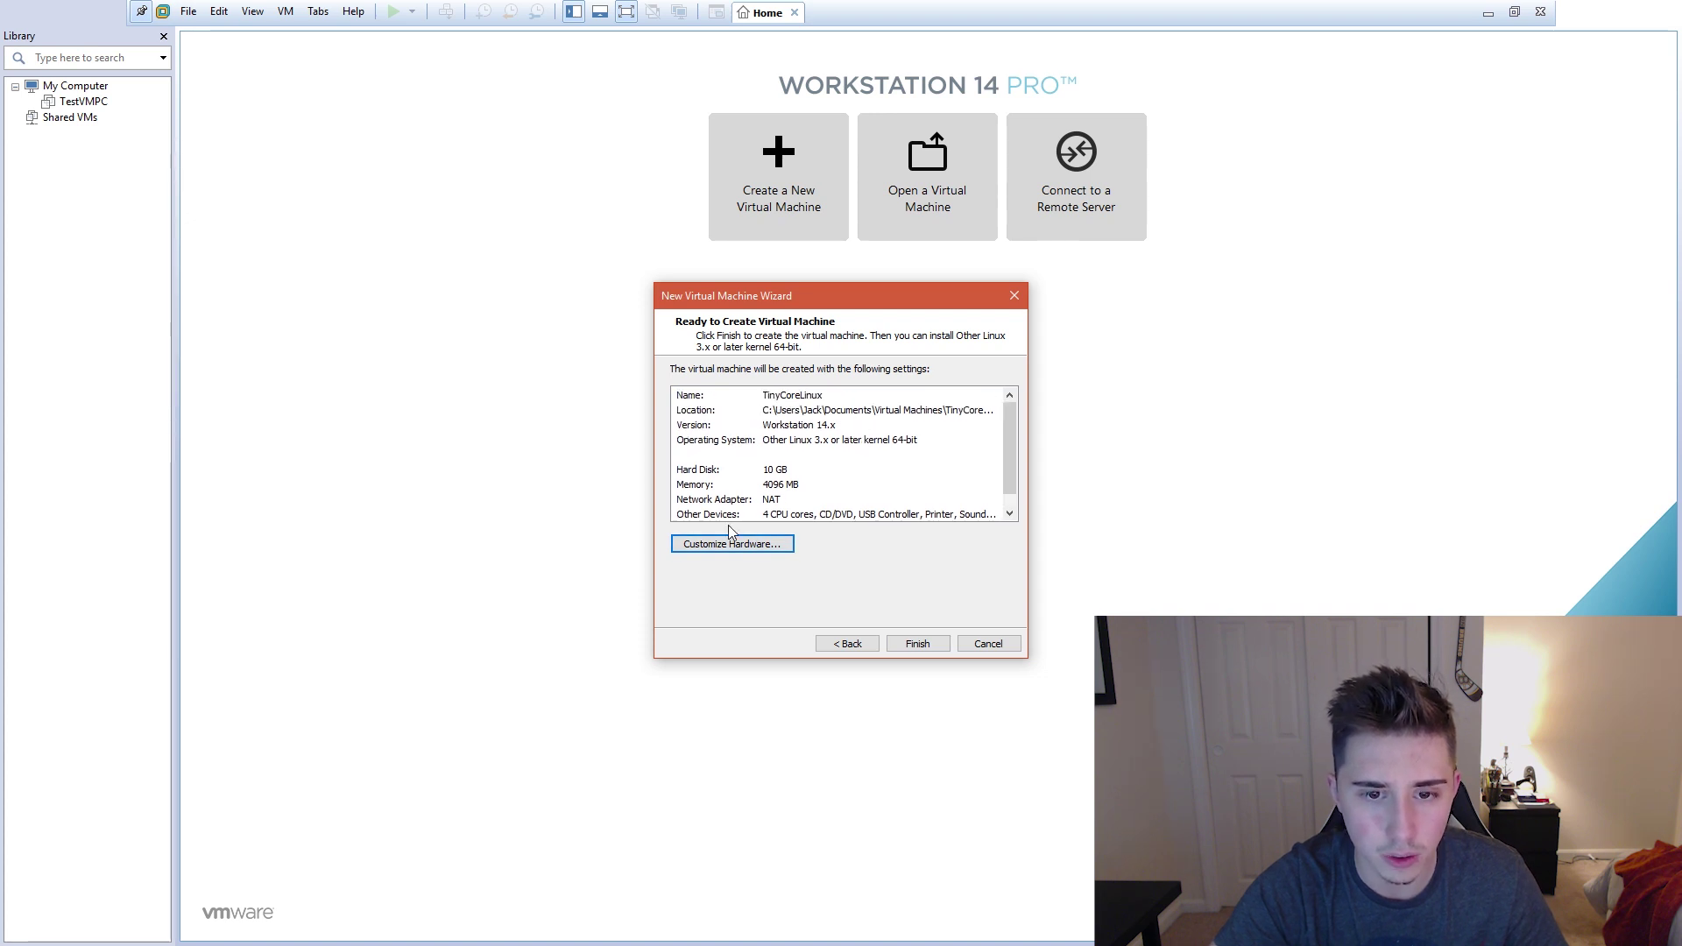
click(723, 544)
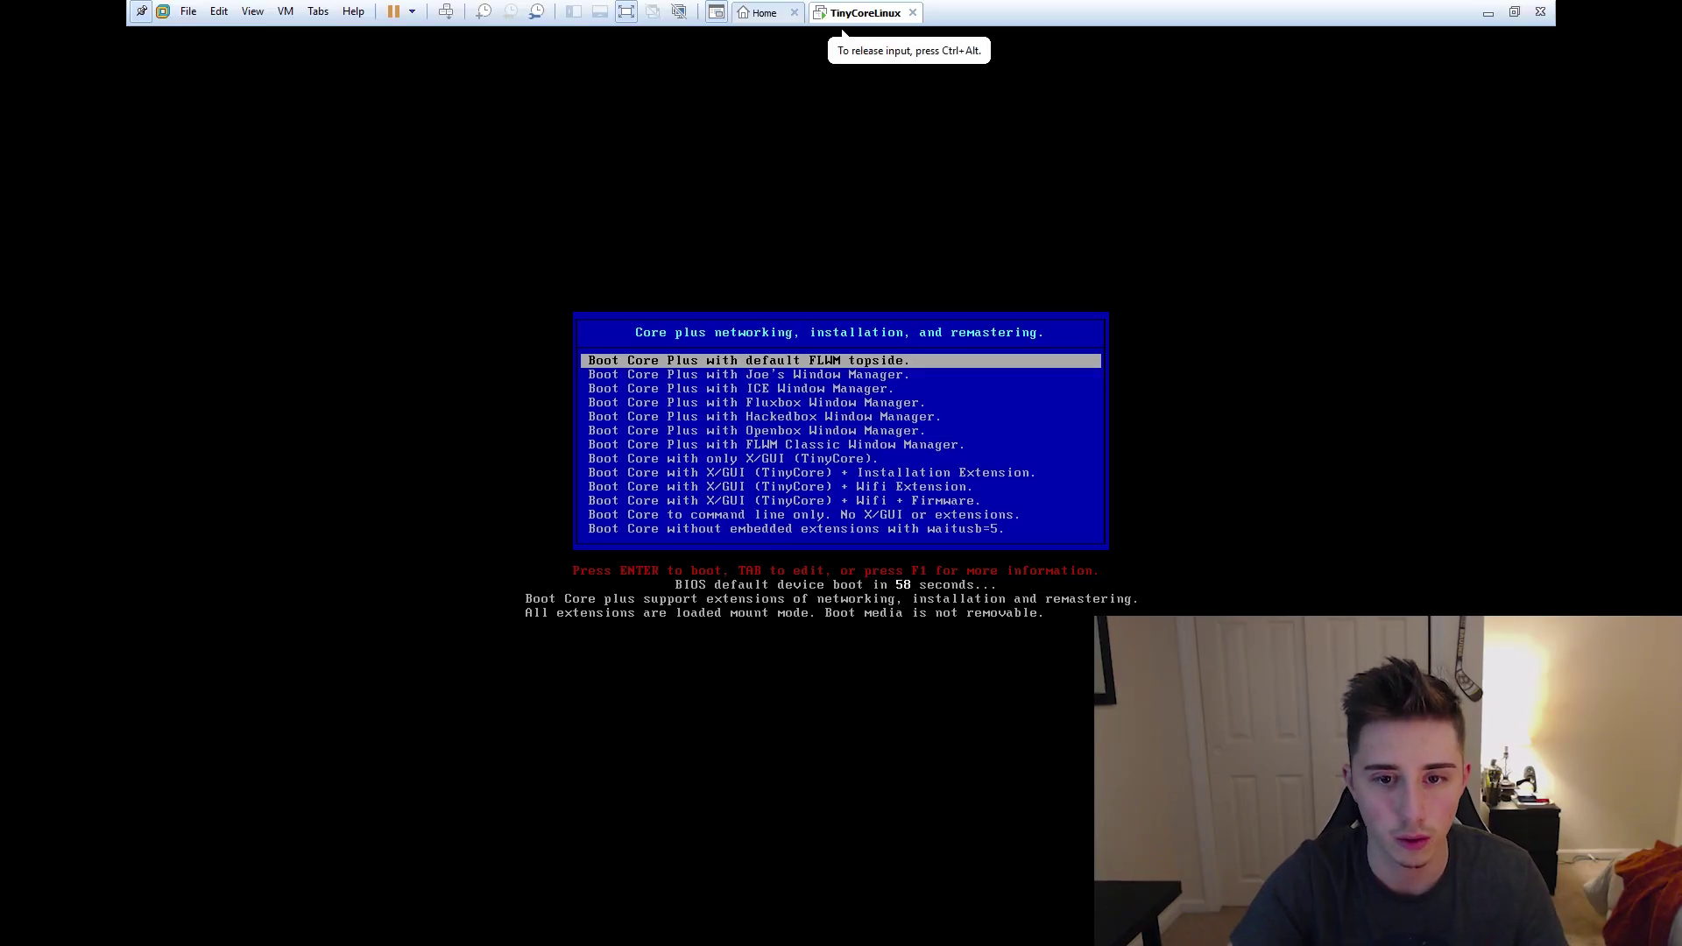
Pick 'Boot Core Plus with ICE Window Manager' in the boot menu and start it.
key(Down)
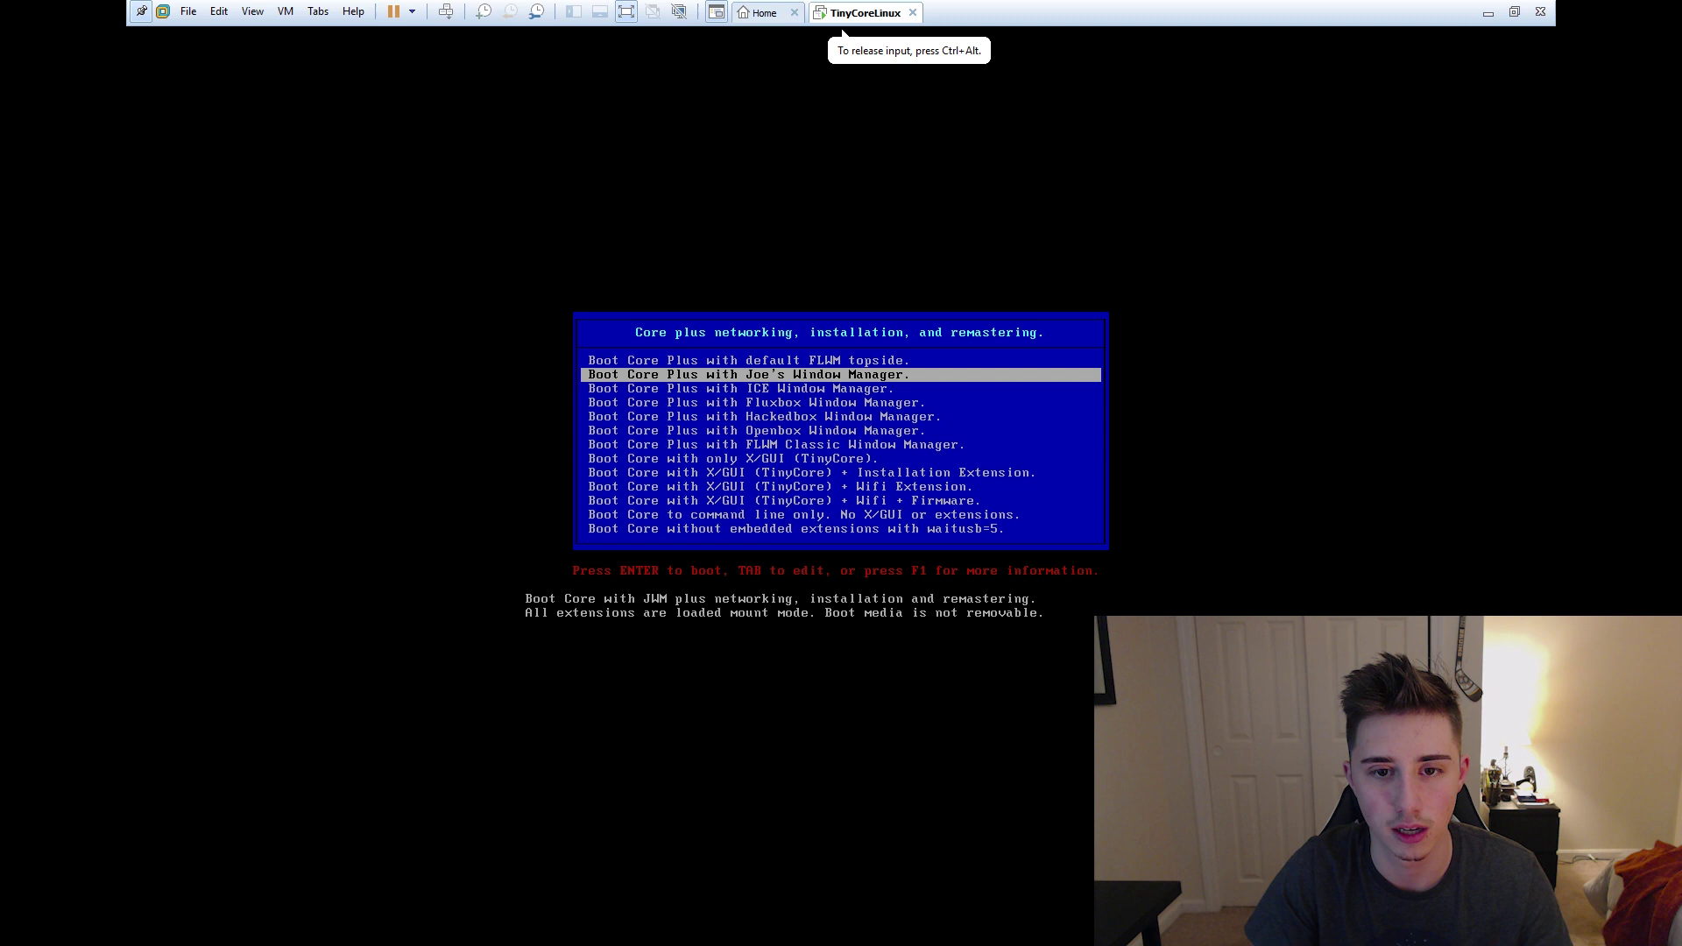
key(Down)
key(Up)
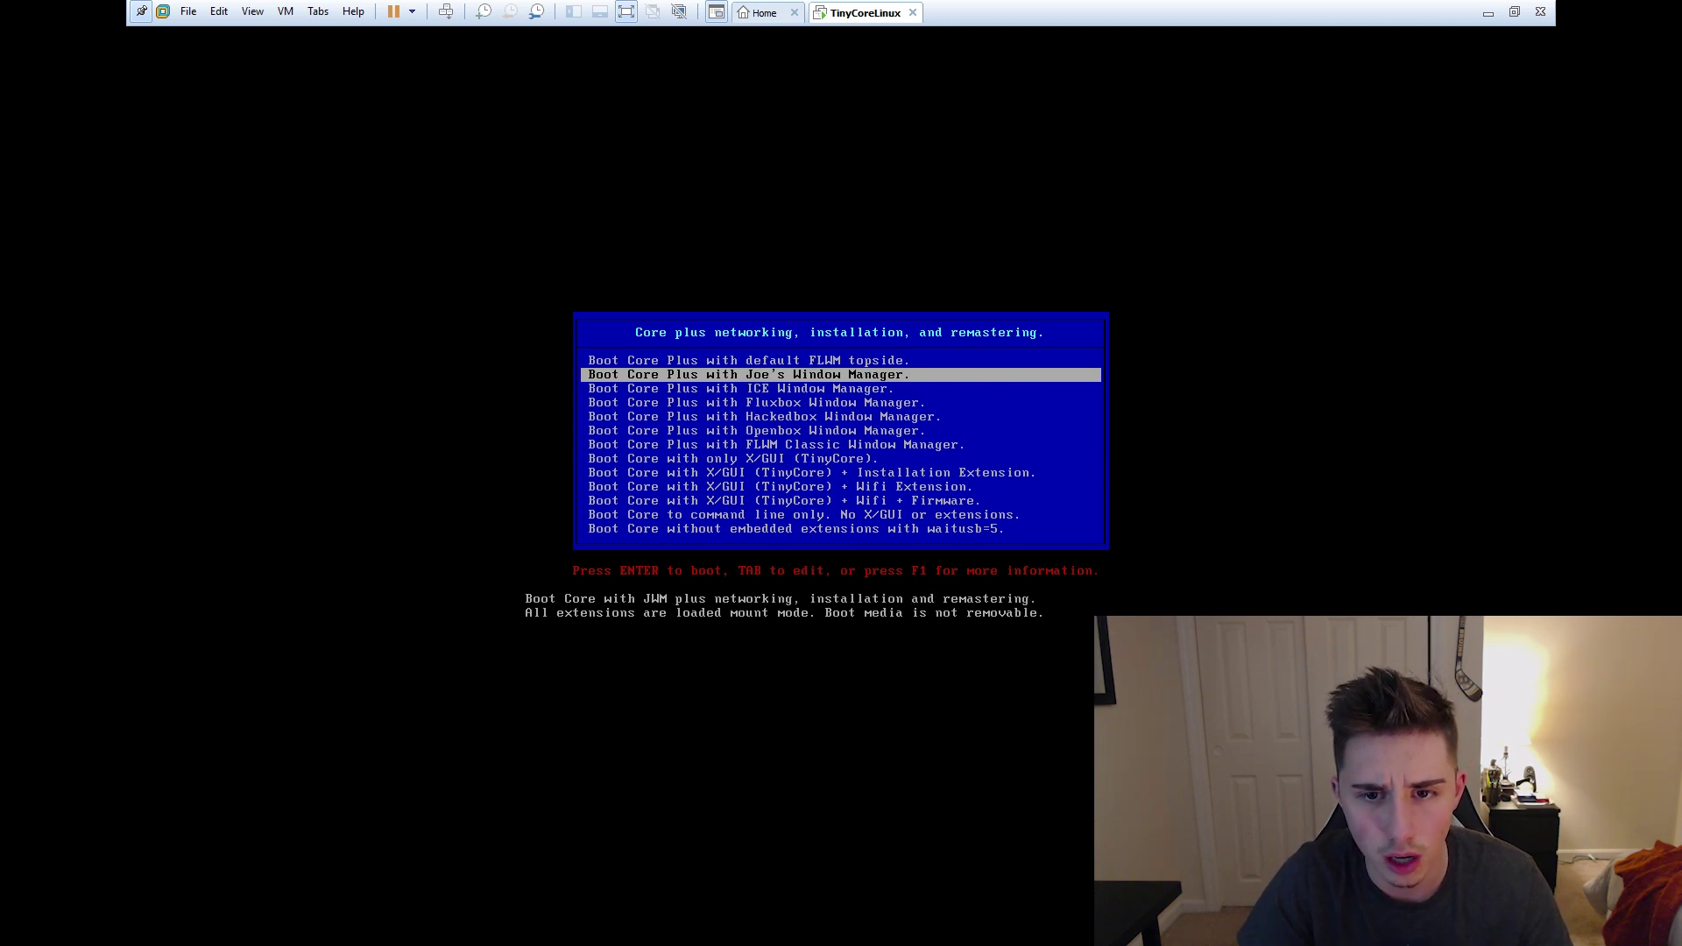
key(Down)
key(Return)
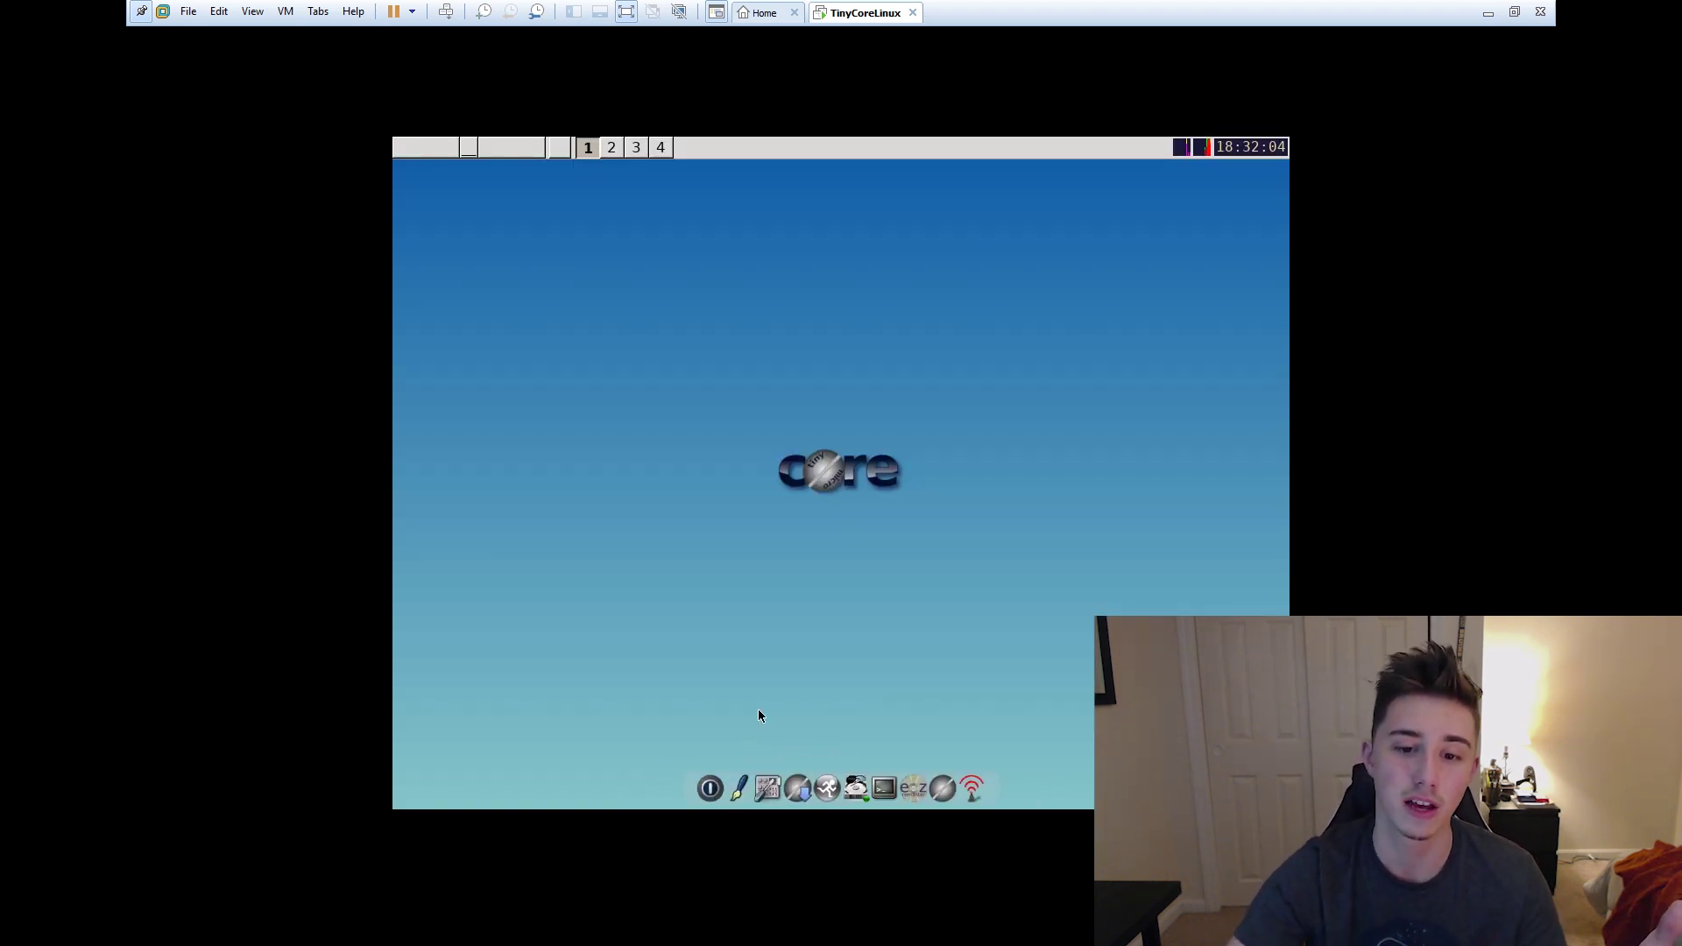
Launch the Apps manager and accept distro.ibiblio.org as the fastest mirror.
click(799, 782)
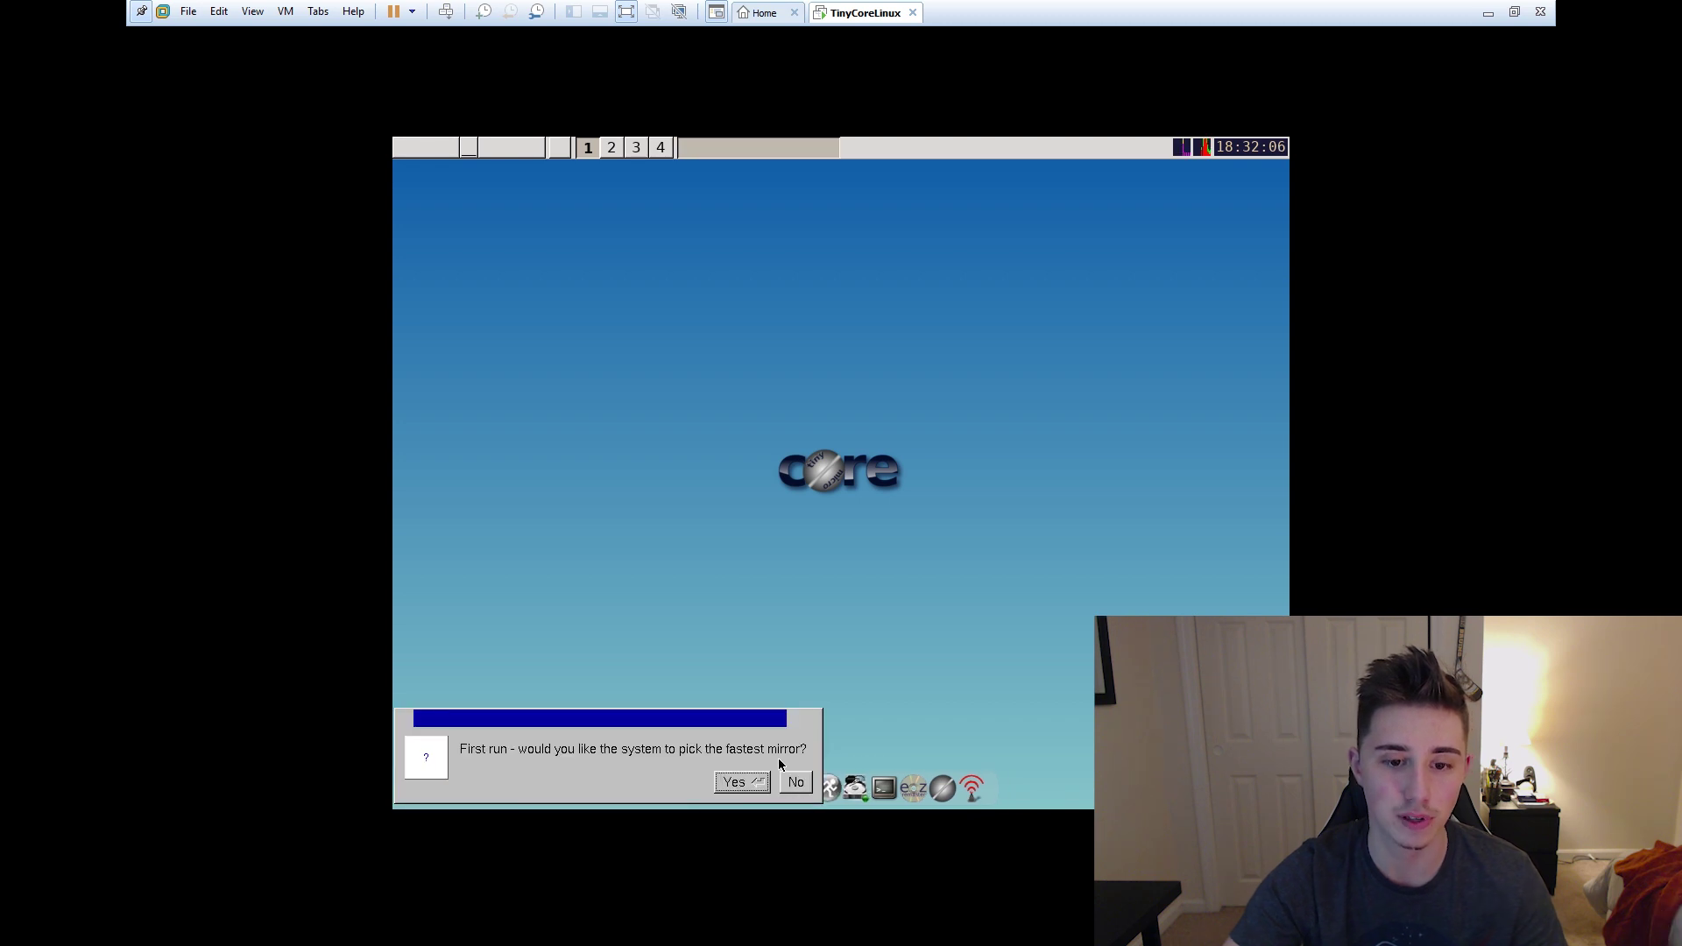
click(741, 782)
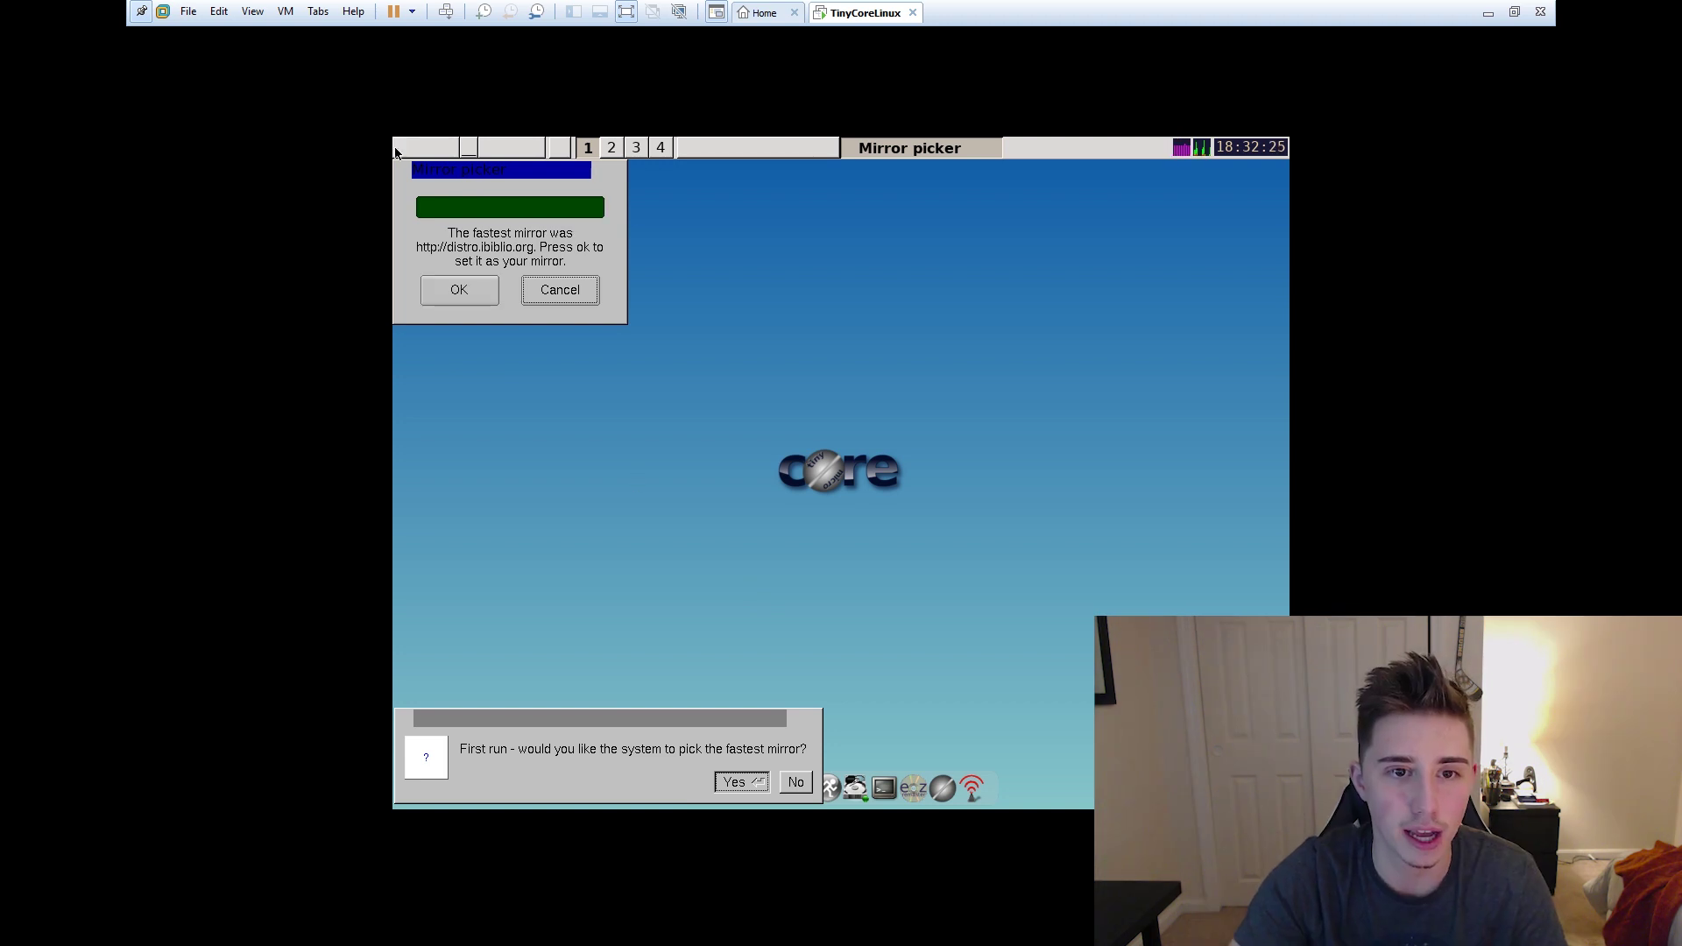
click(460, 289)
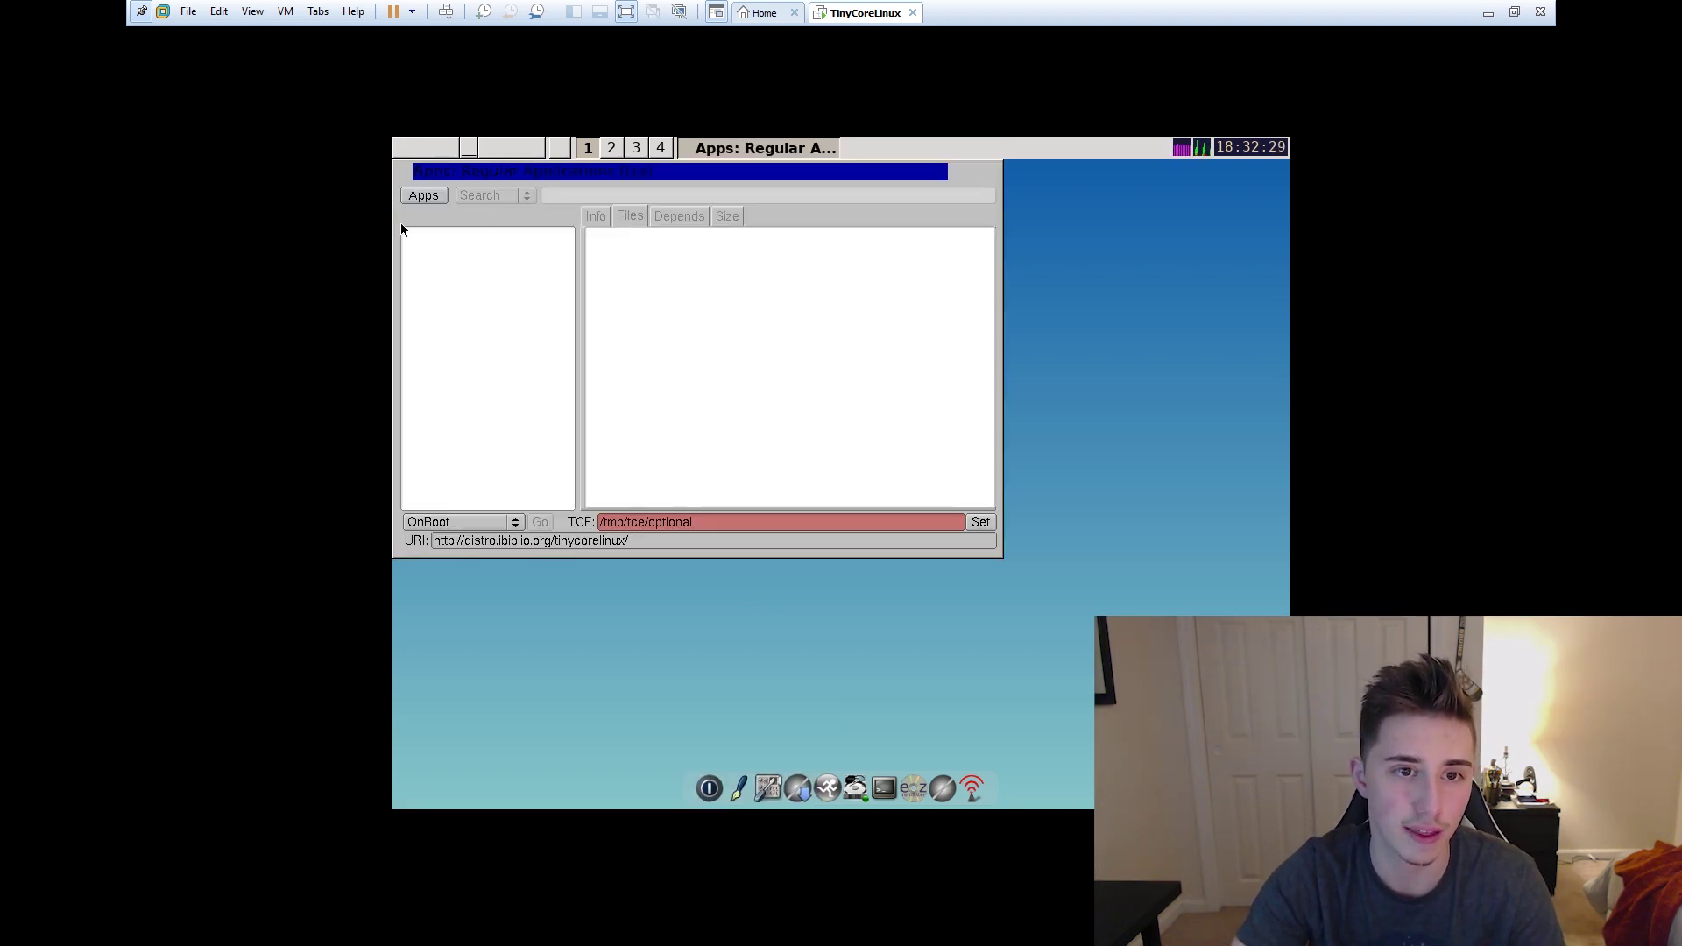
Browse the Cloud (Remote) catalogue and install chromium-browser.tcz with its dependencies.
click(424, 194)
mouse_move(473, 214)
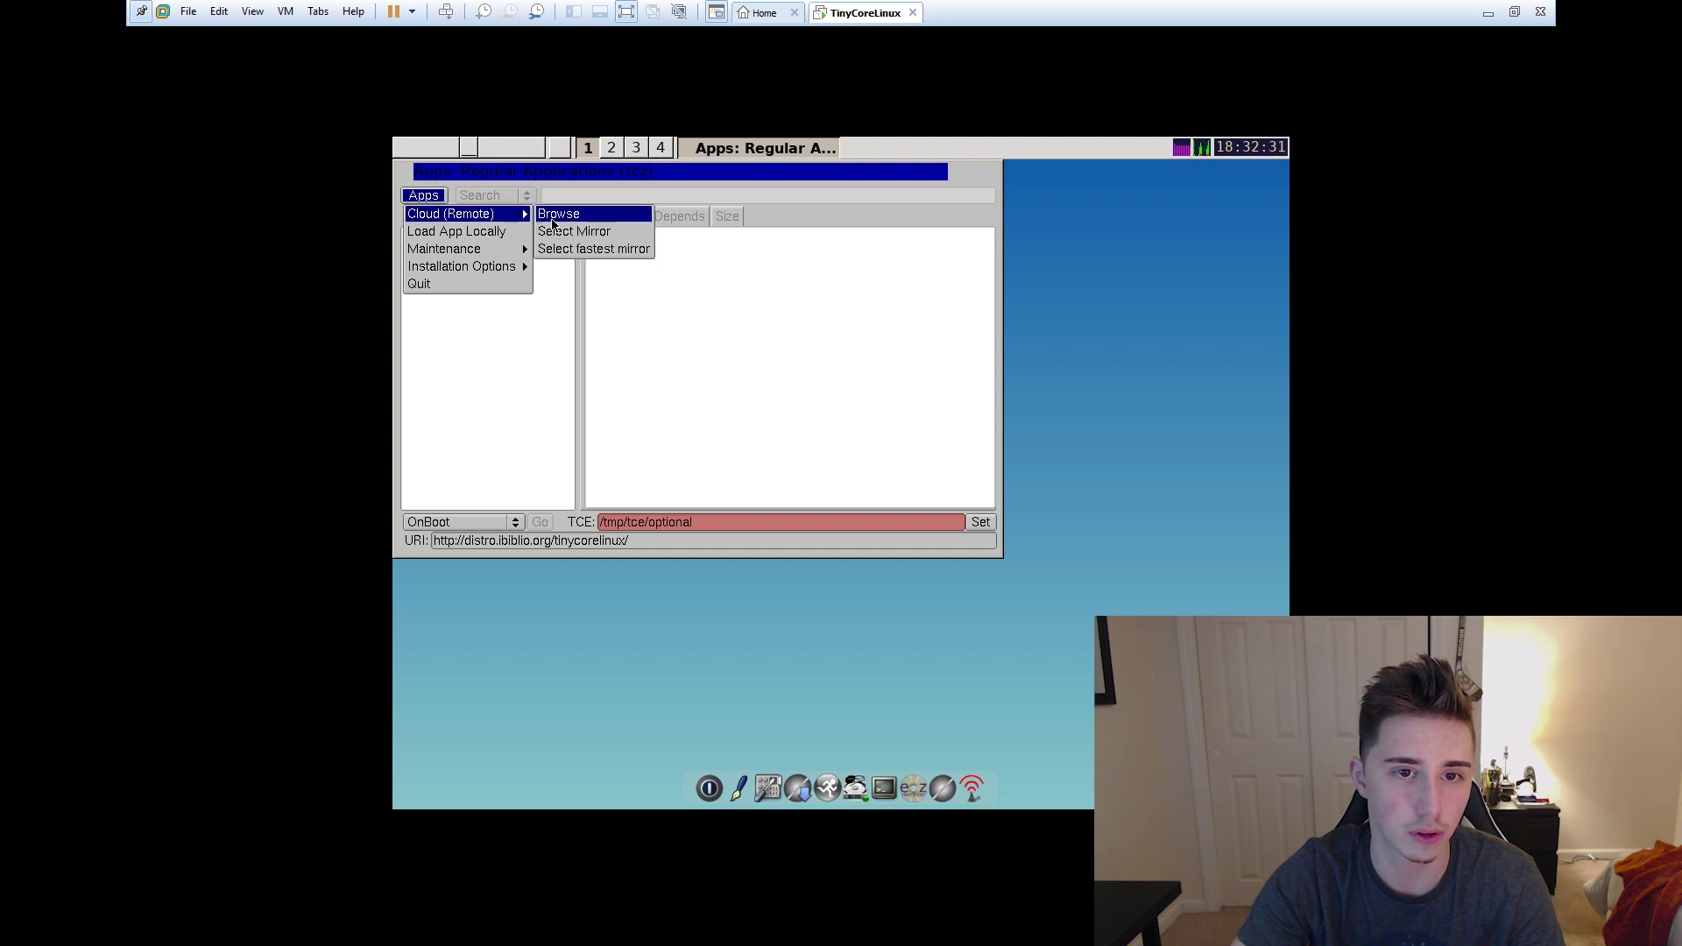
click(567, 216)
scroll(470, 324, down, 10)
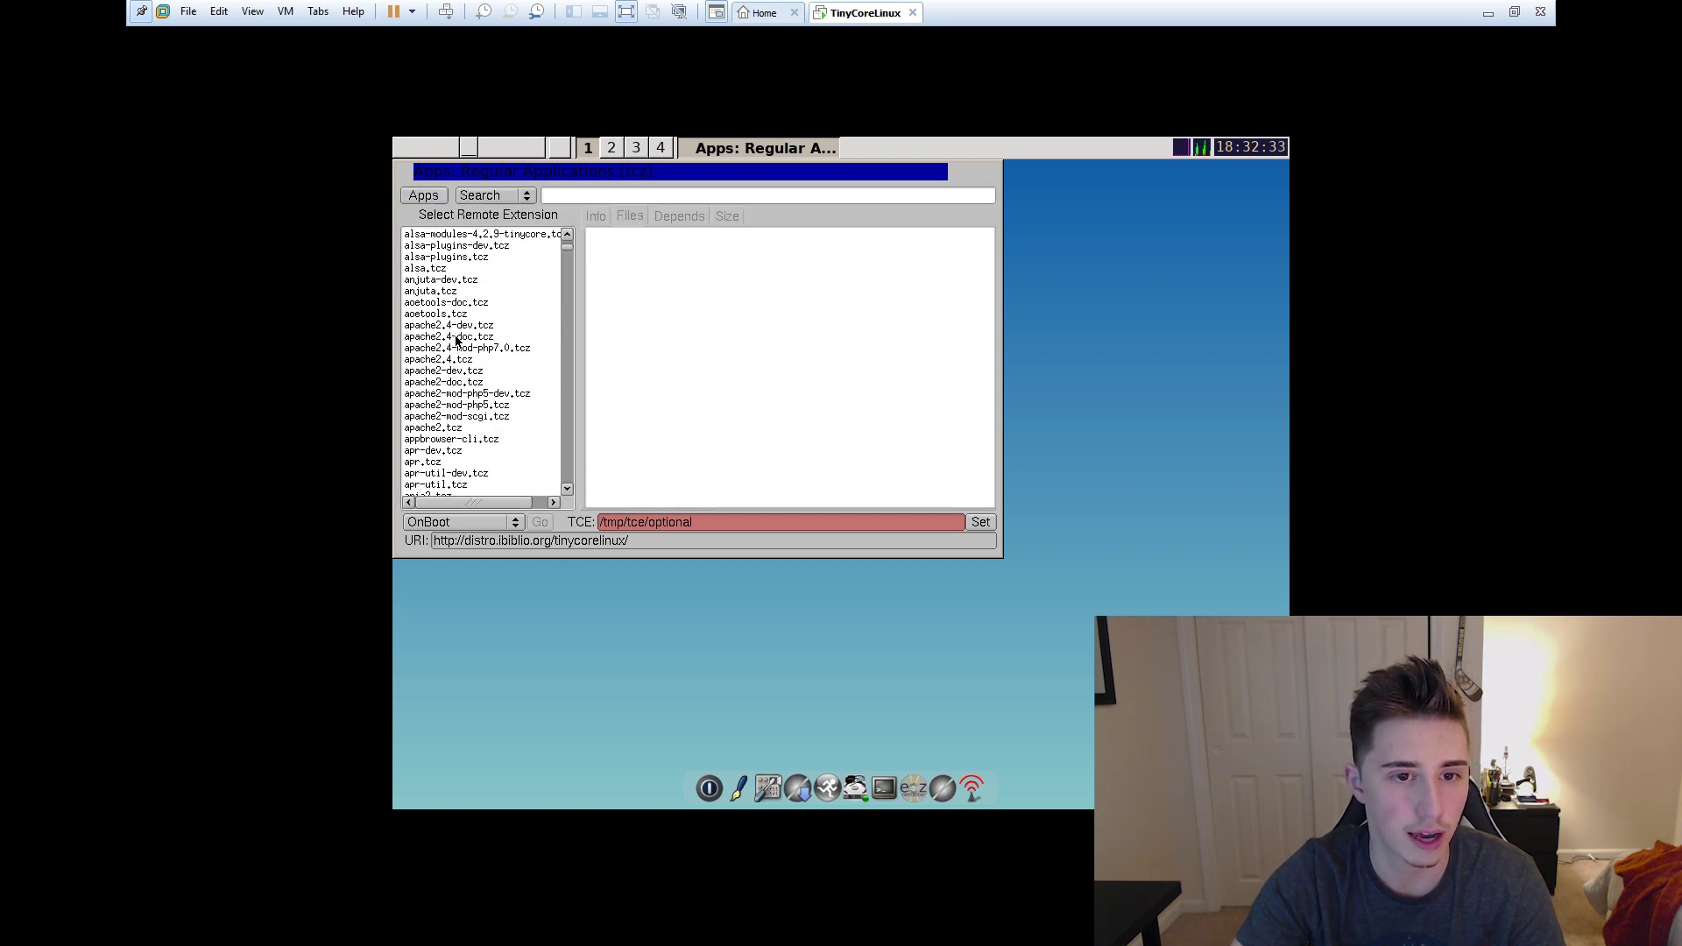
scroll(456, 342, down, 15)
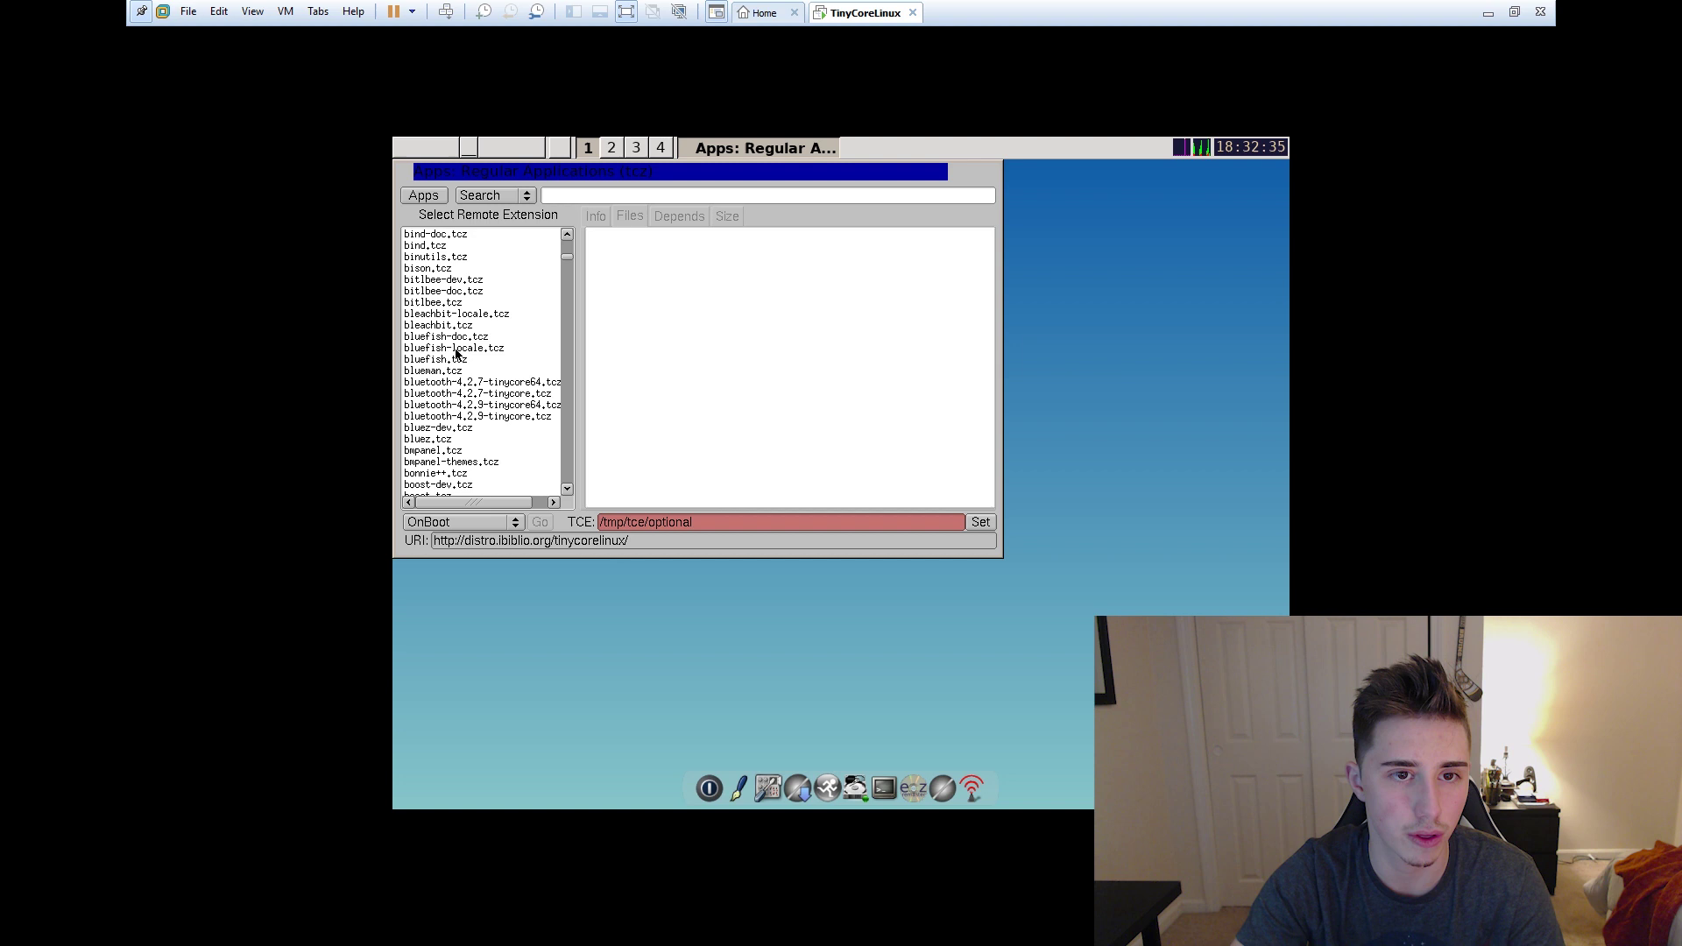
scroll(425, 360, down, 15)
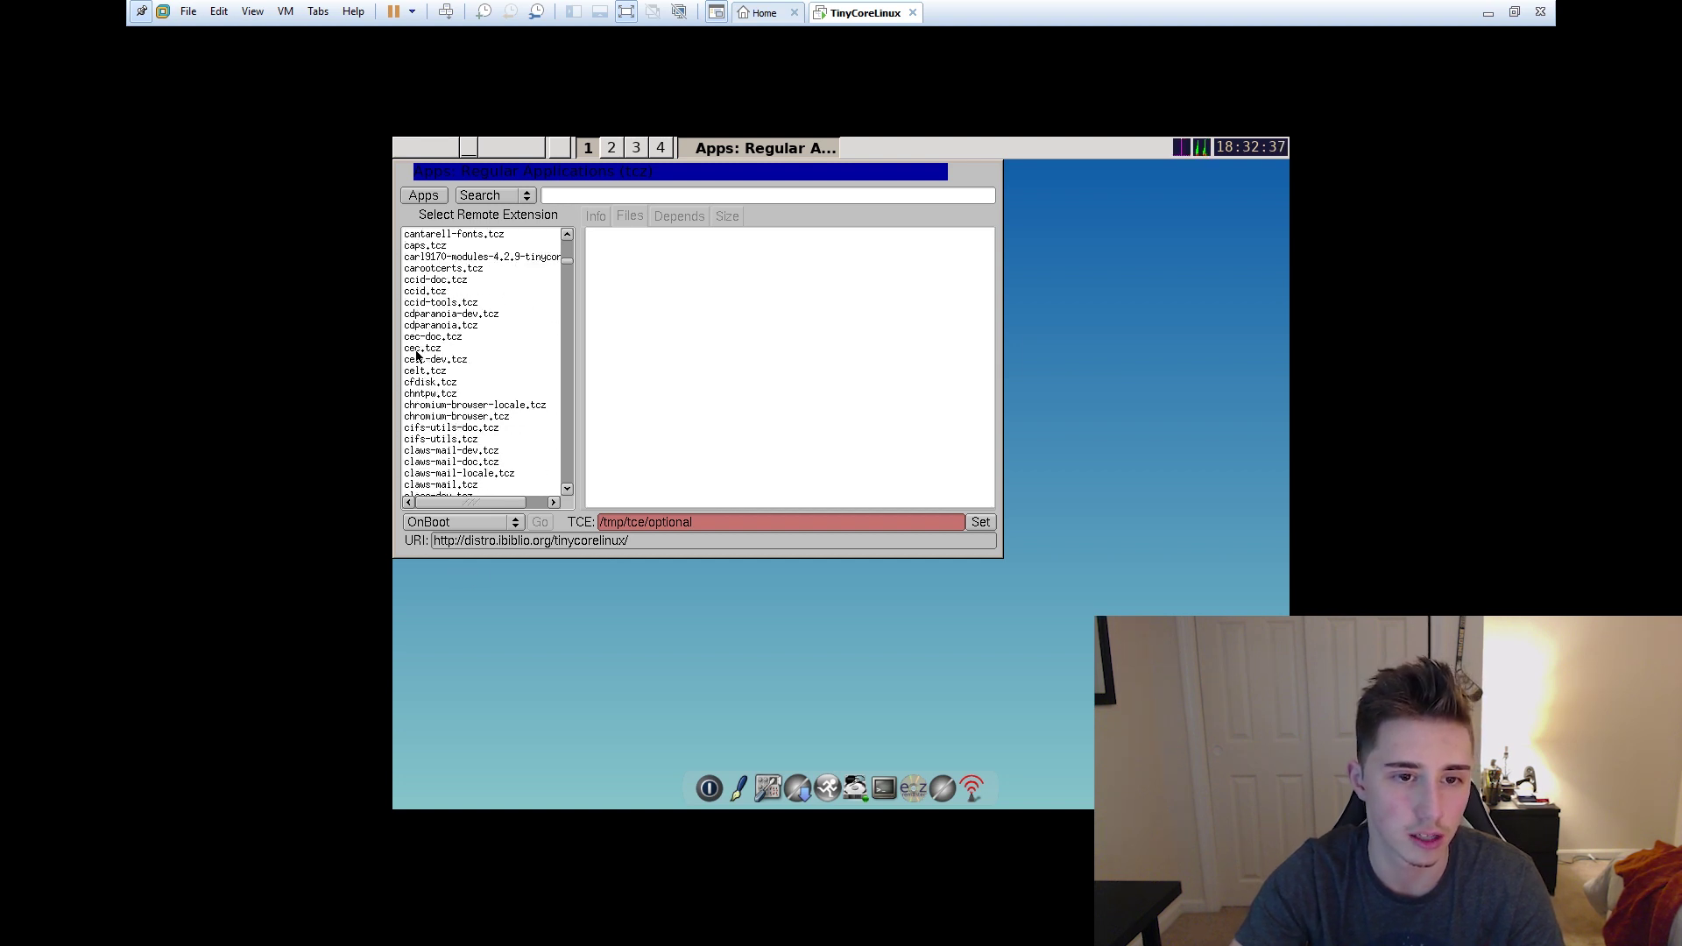
click(463, 327)
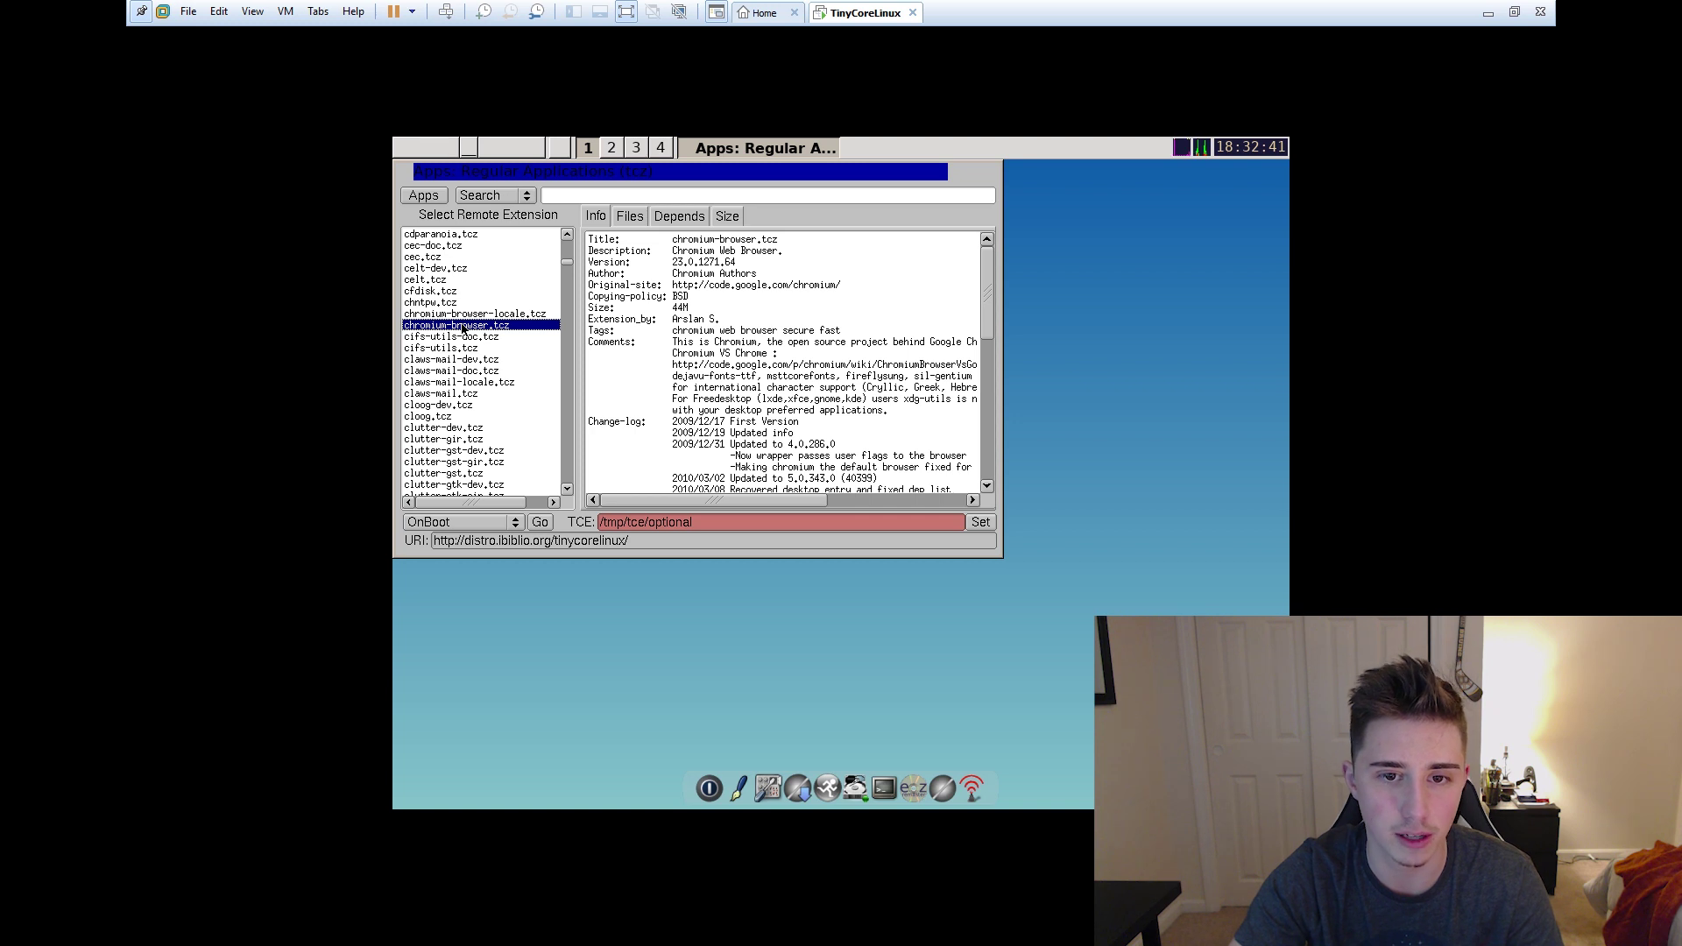
scroll(463, 328, up, 1)
scroll(789, 394, down, 2)
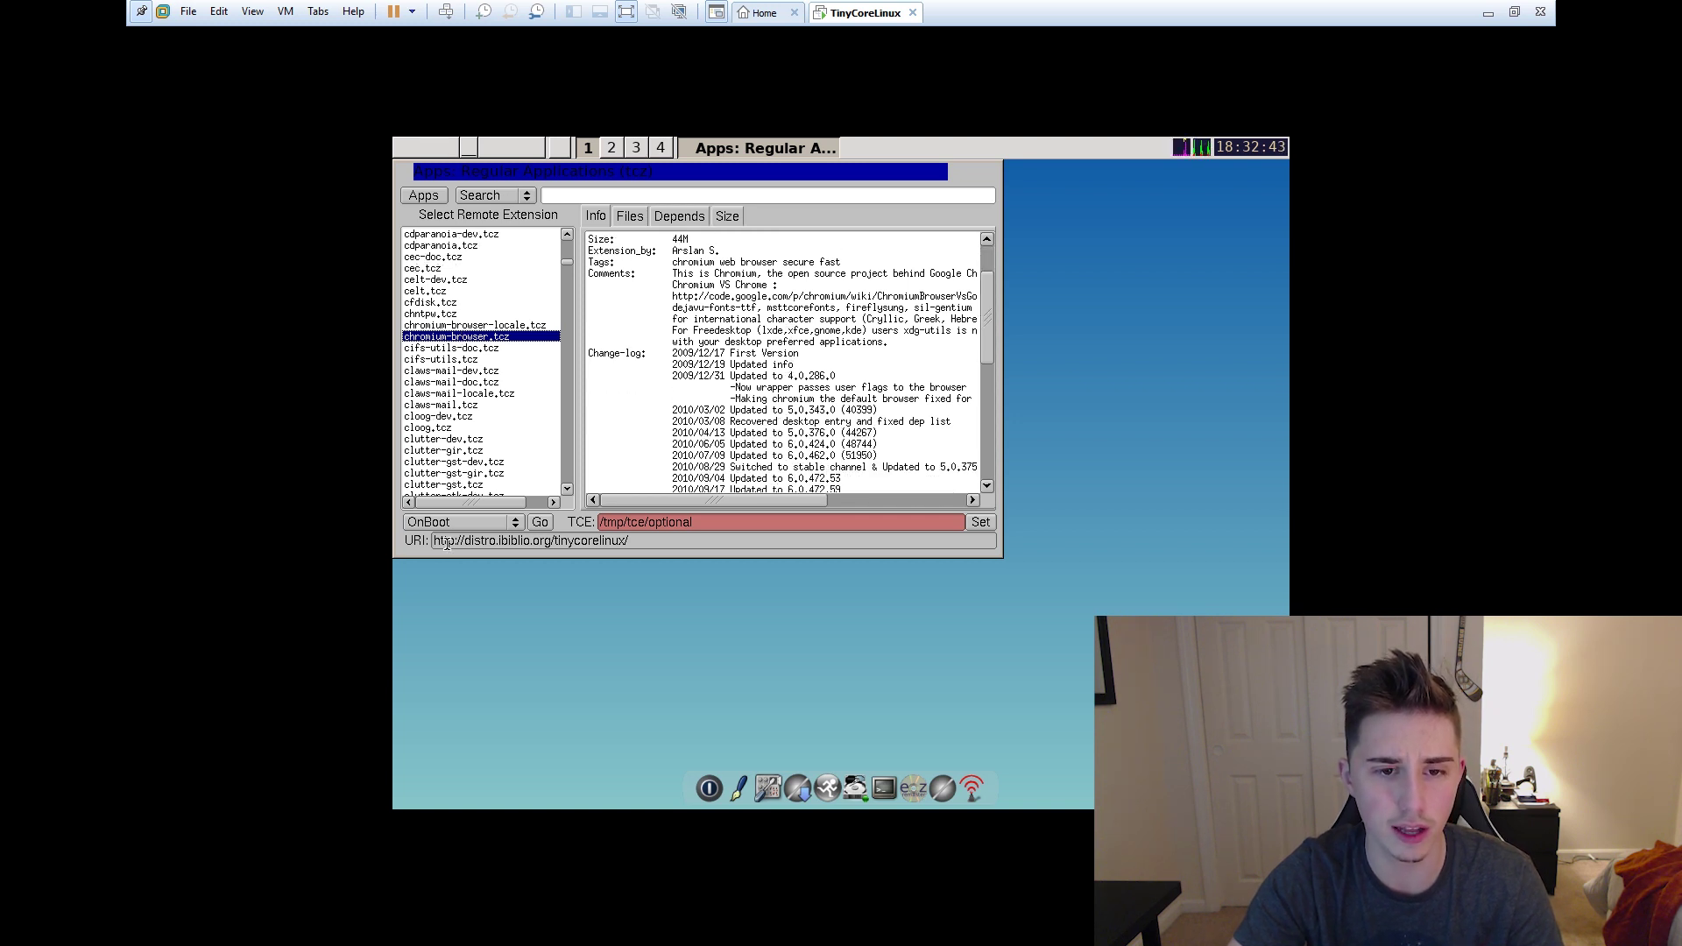
click(540, 523)
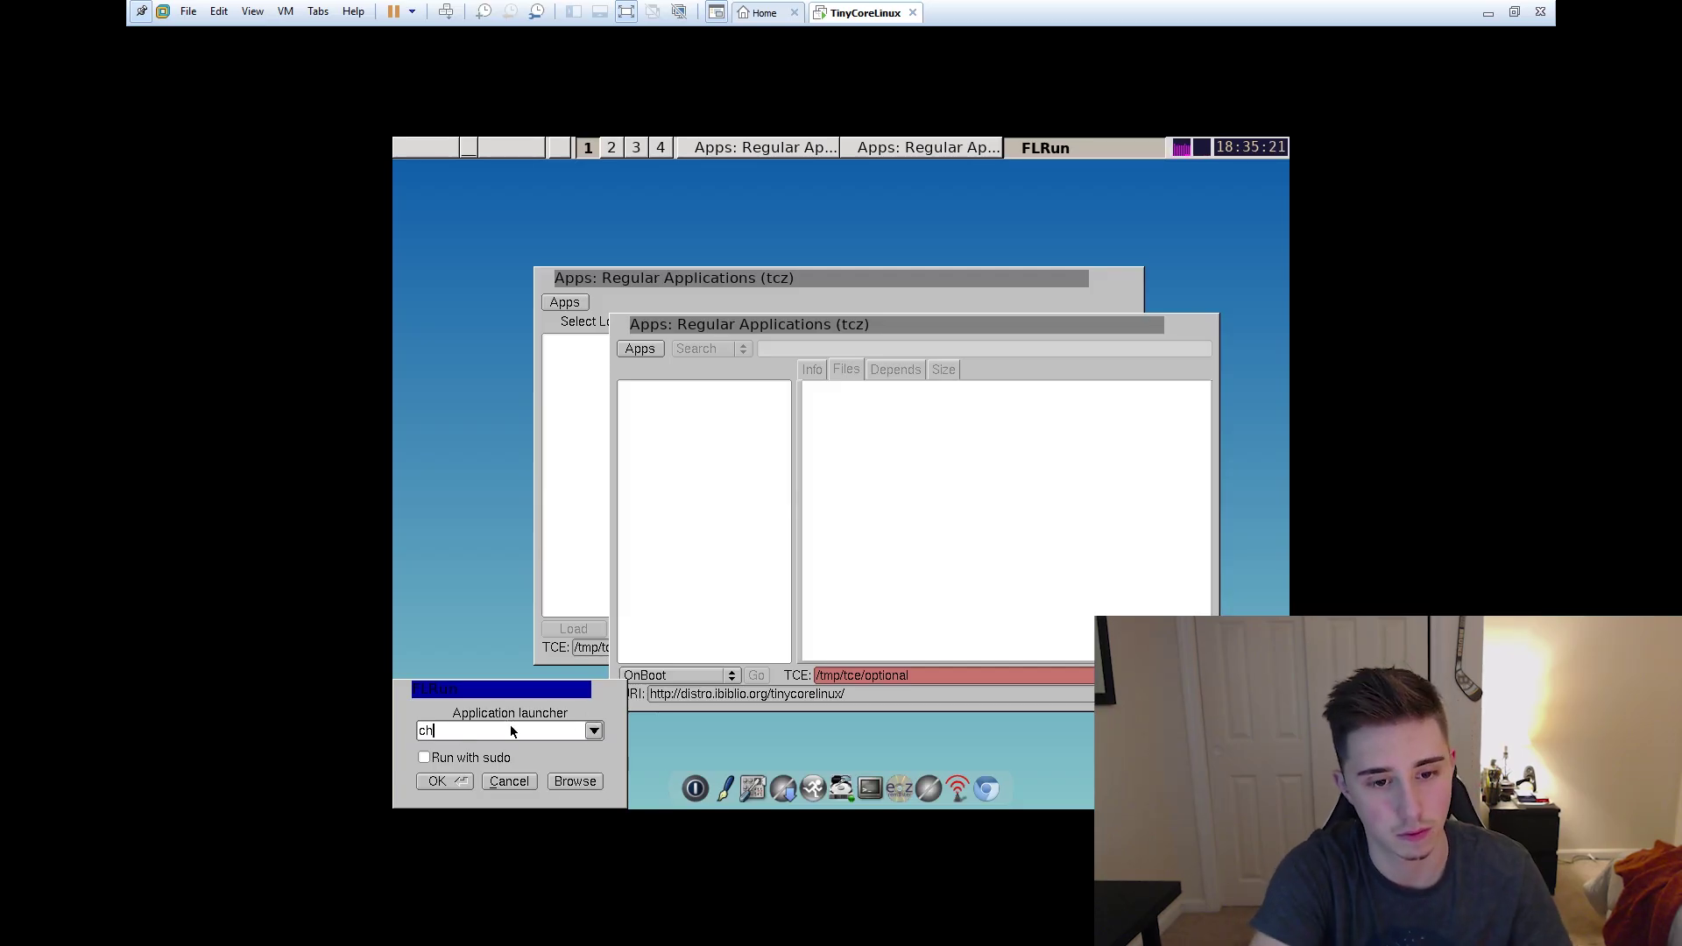
Launch Chromium with the chromium-browser command and dismiss the search tip.
text(romium-browser)
key(Return)
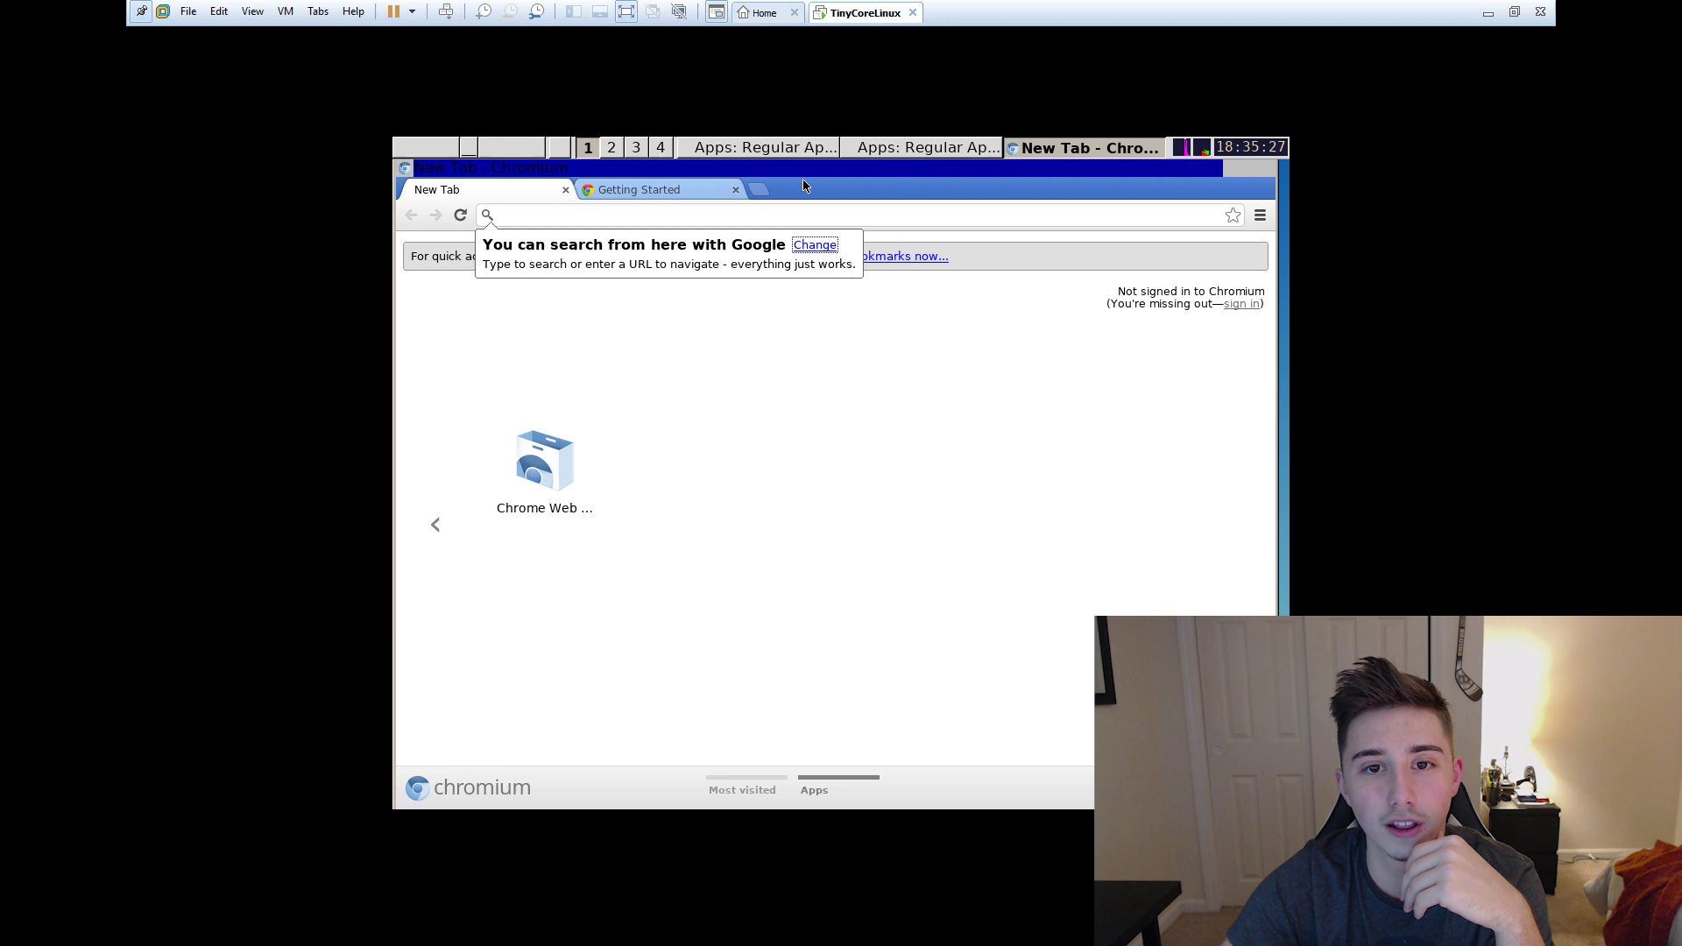
mouse_move(821, 169)
mouse_down()
mouse_move(844, 167)
mouse_move(830, 167)
mouse_up()
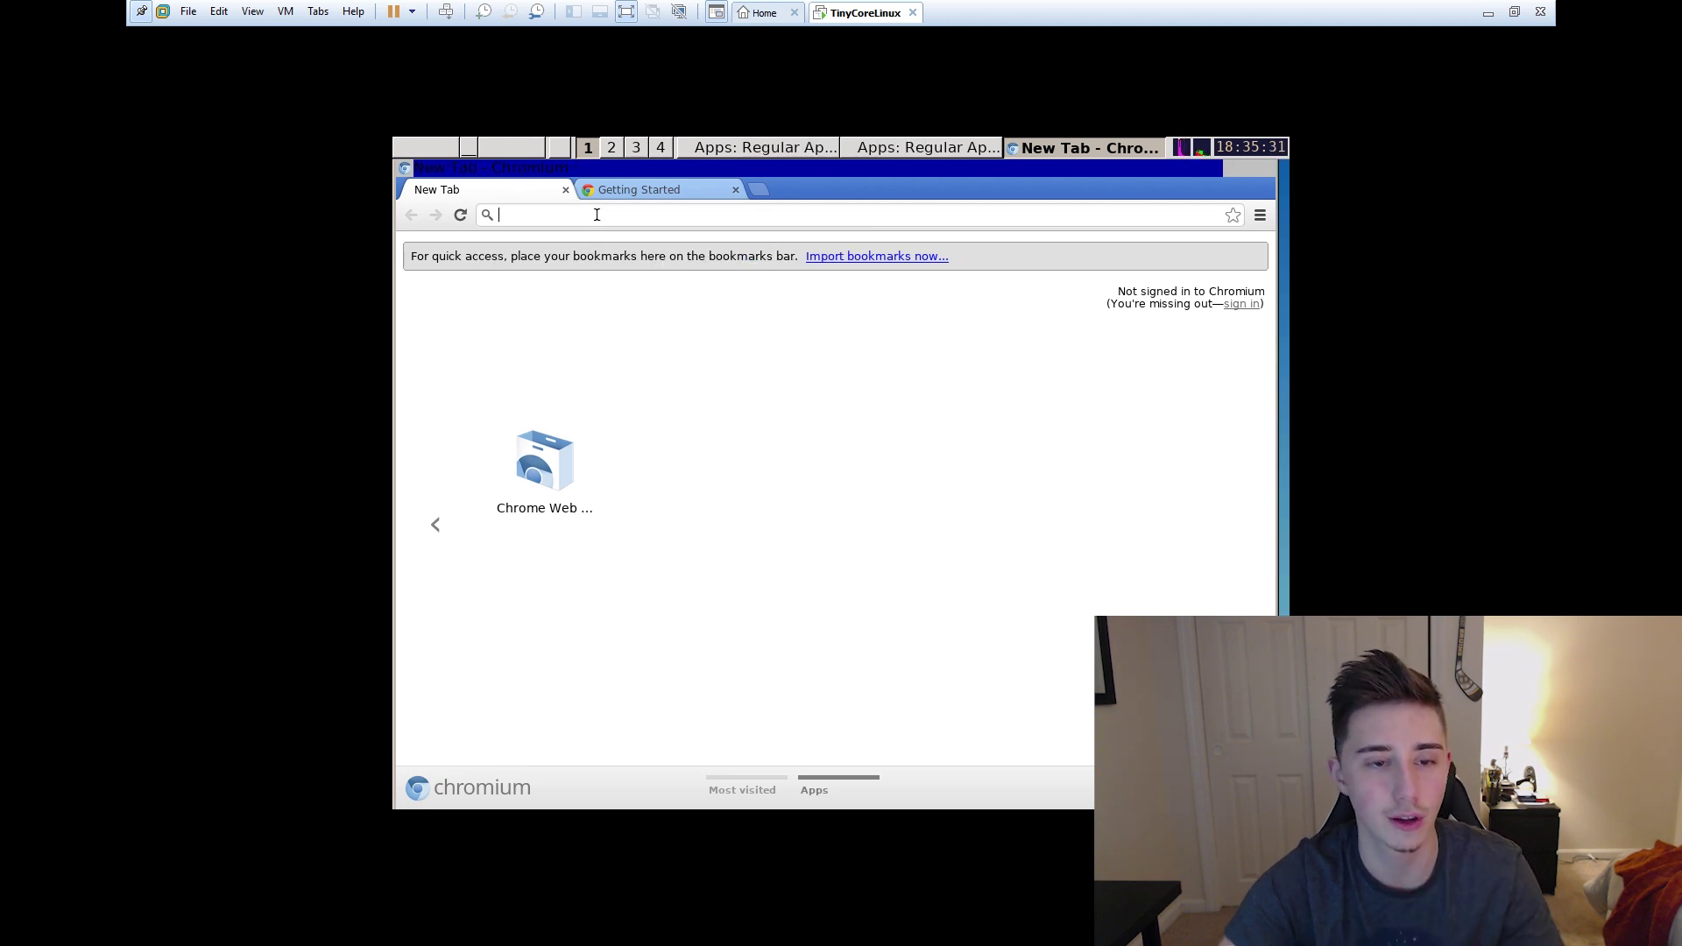
Search Google for jacktastic.tech and open the JacktasticTech YouTube channel result.
text(jacktastic.tech)
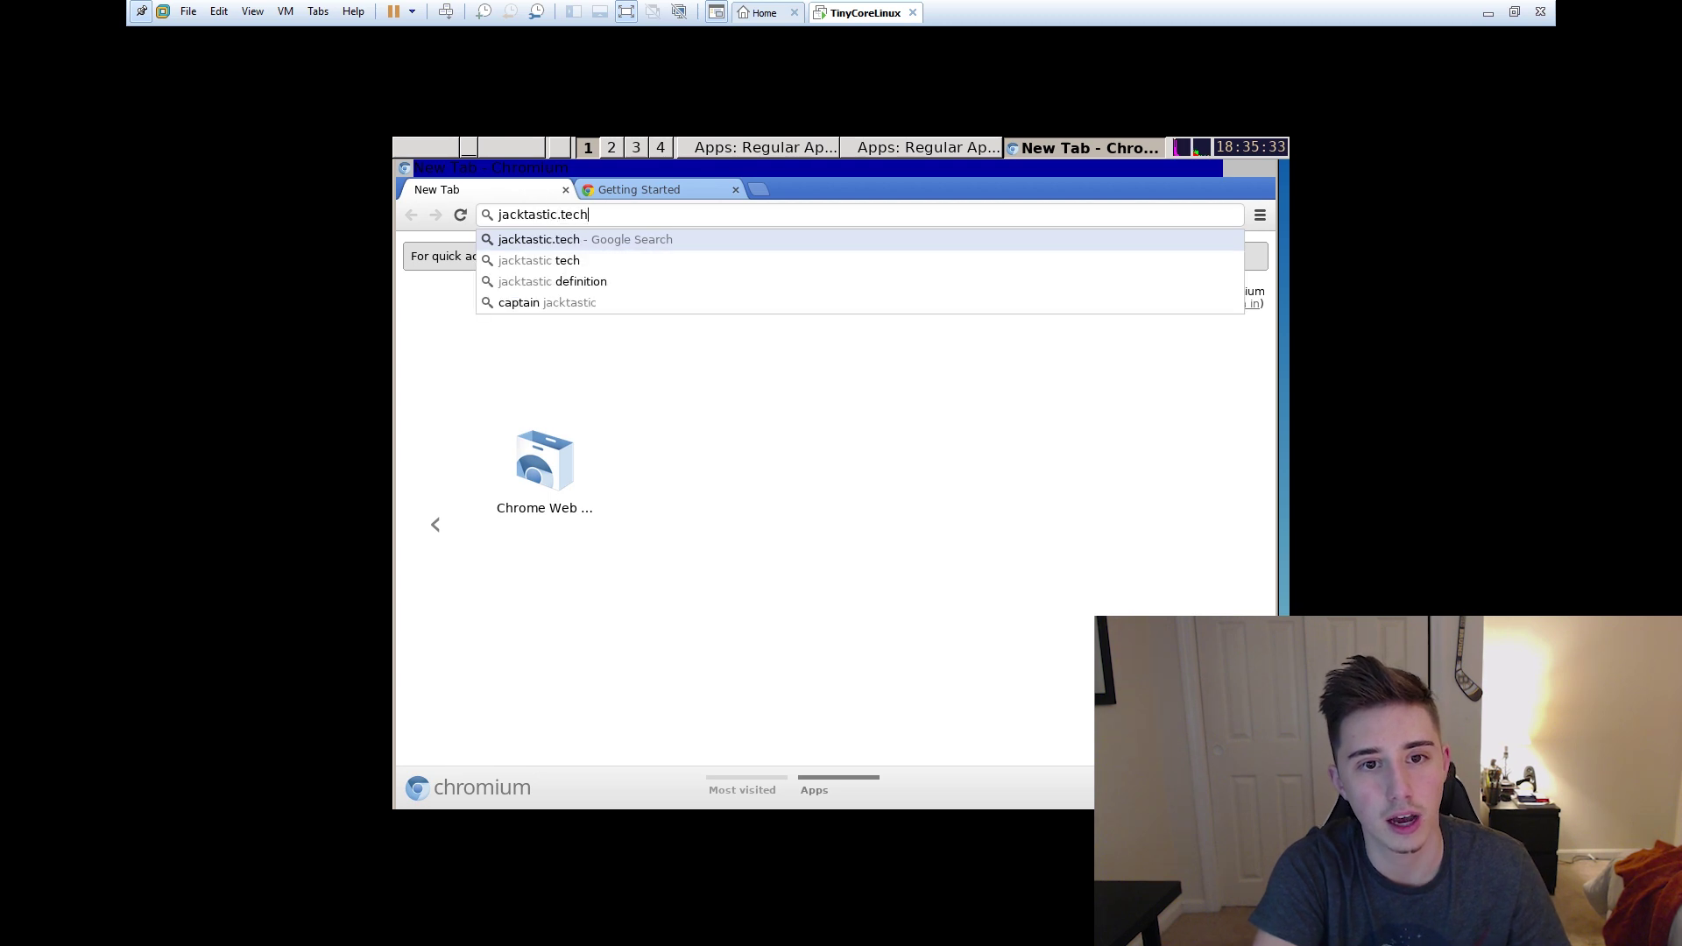
key(Return)
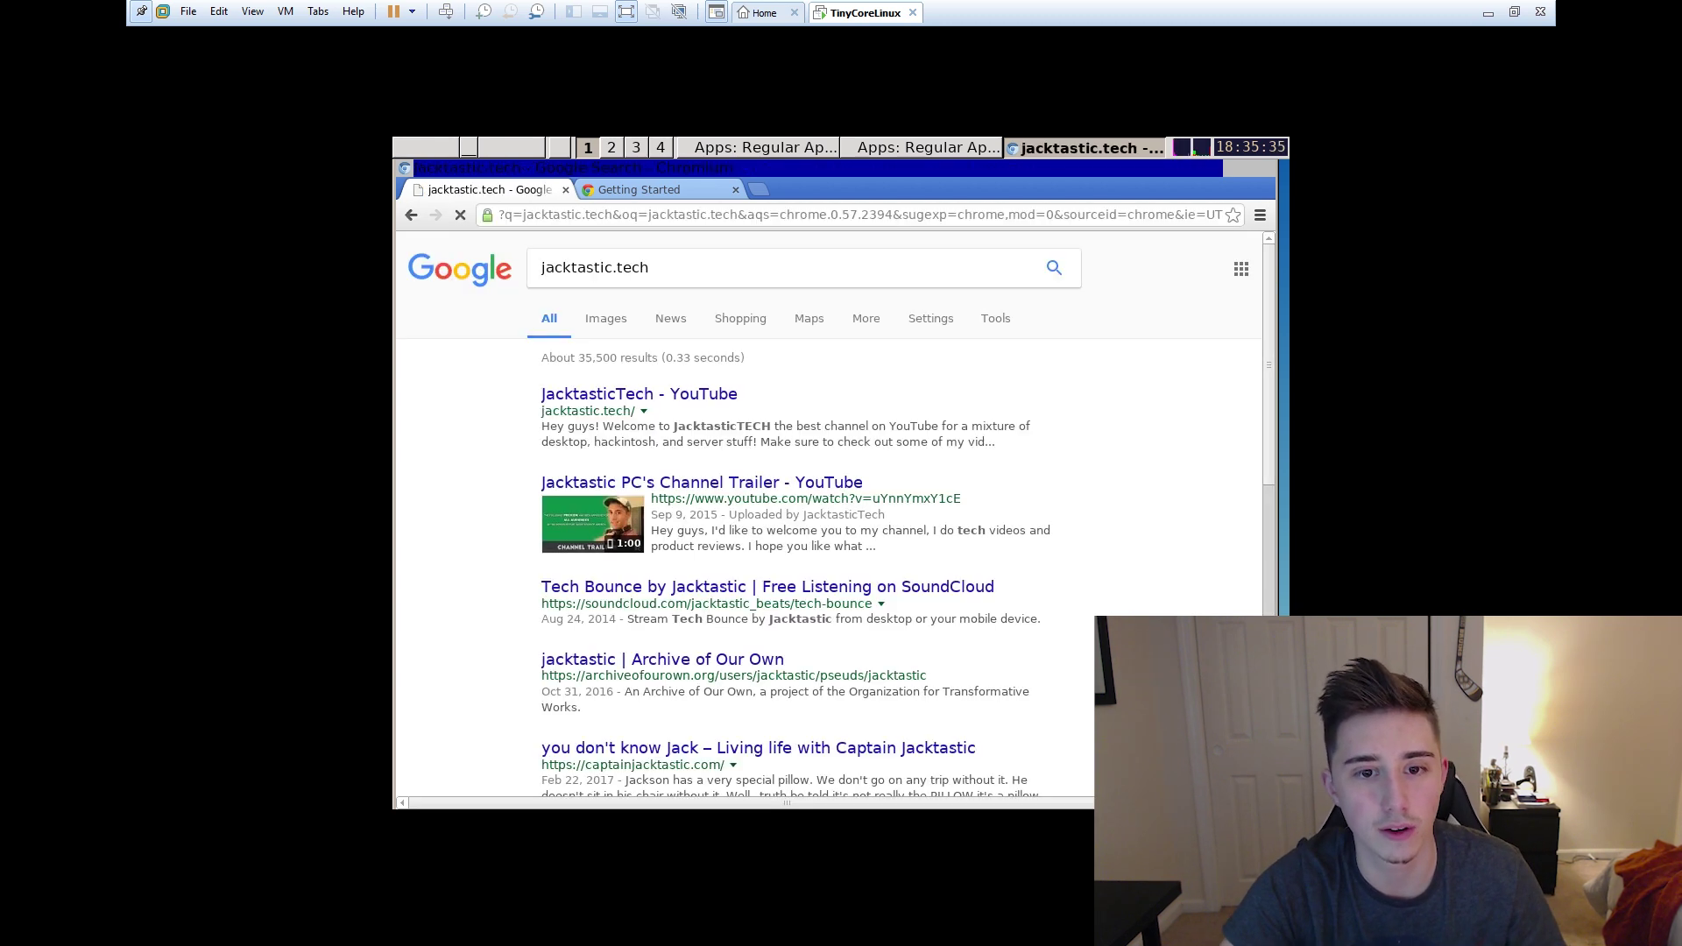
click(648, 420)
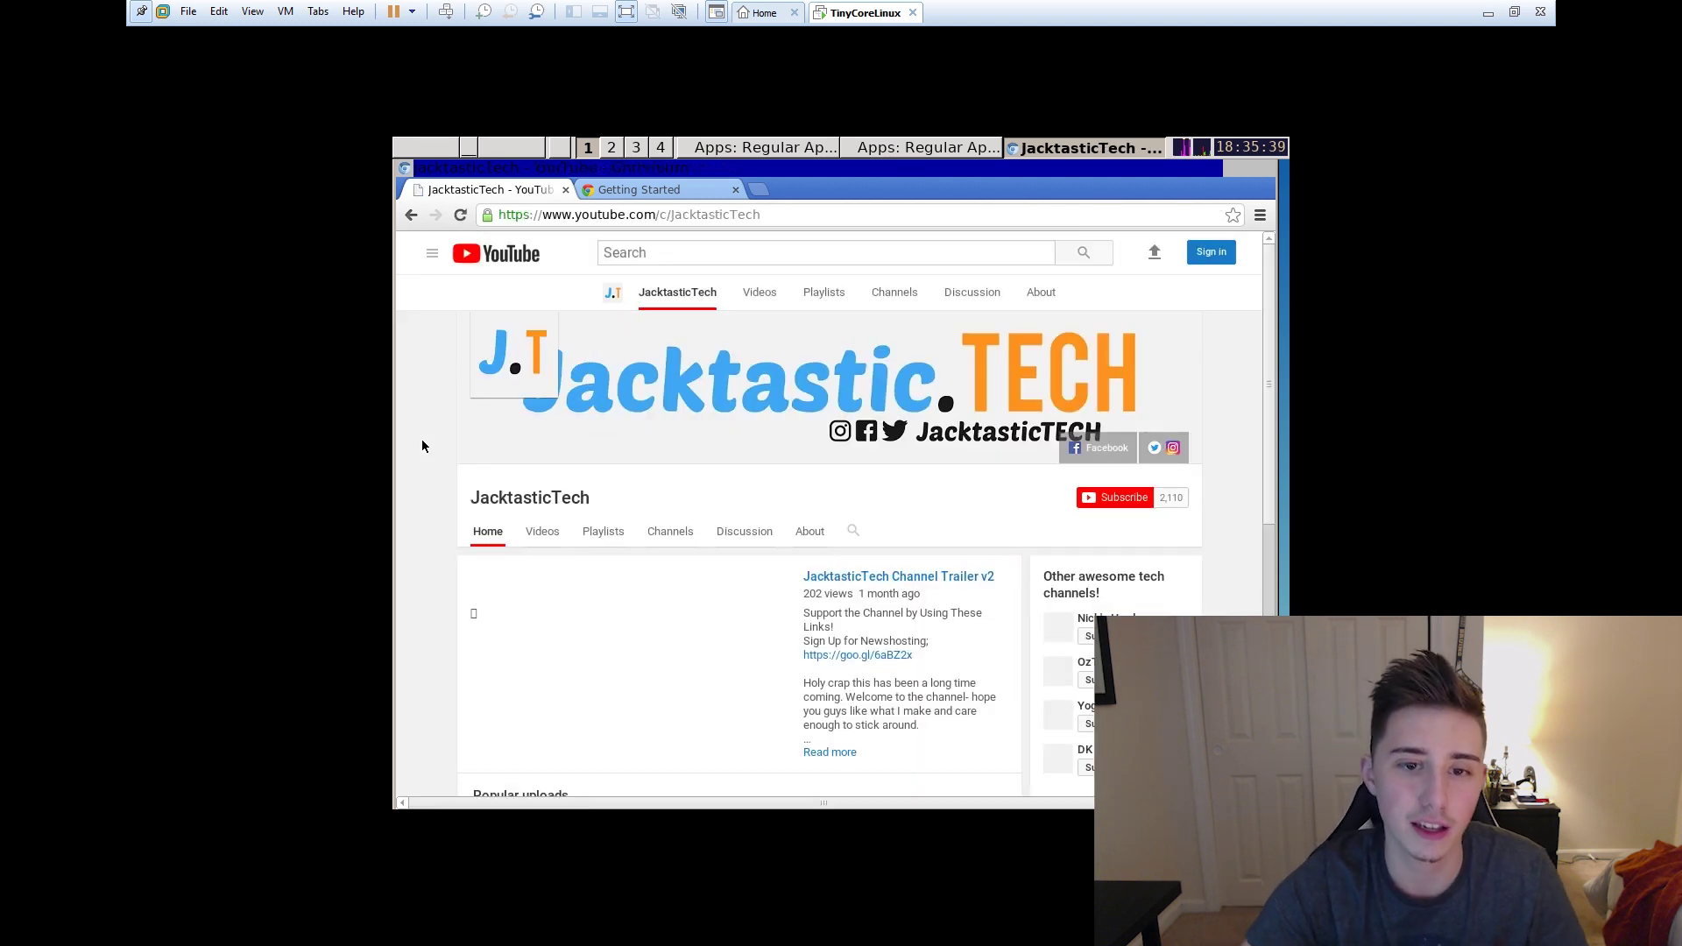
Pause the channel trailer, scroll through the Videos list, then close that tab.
scroll(769, 429, down, 1)
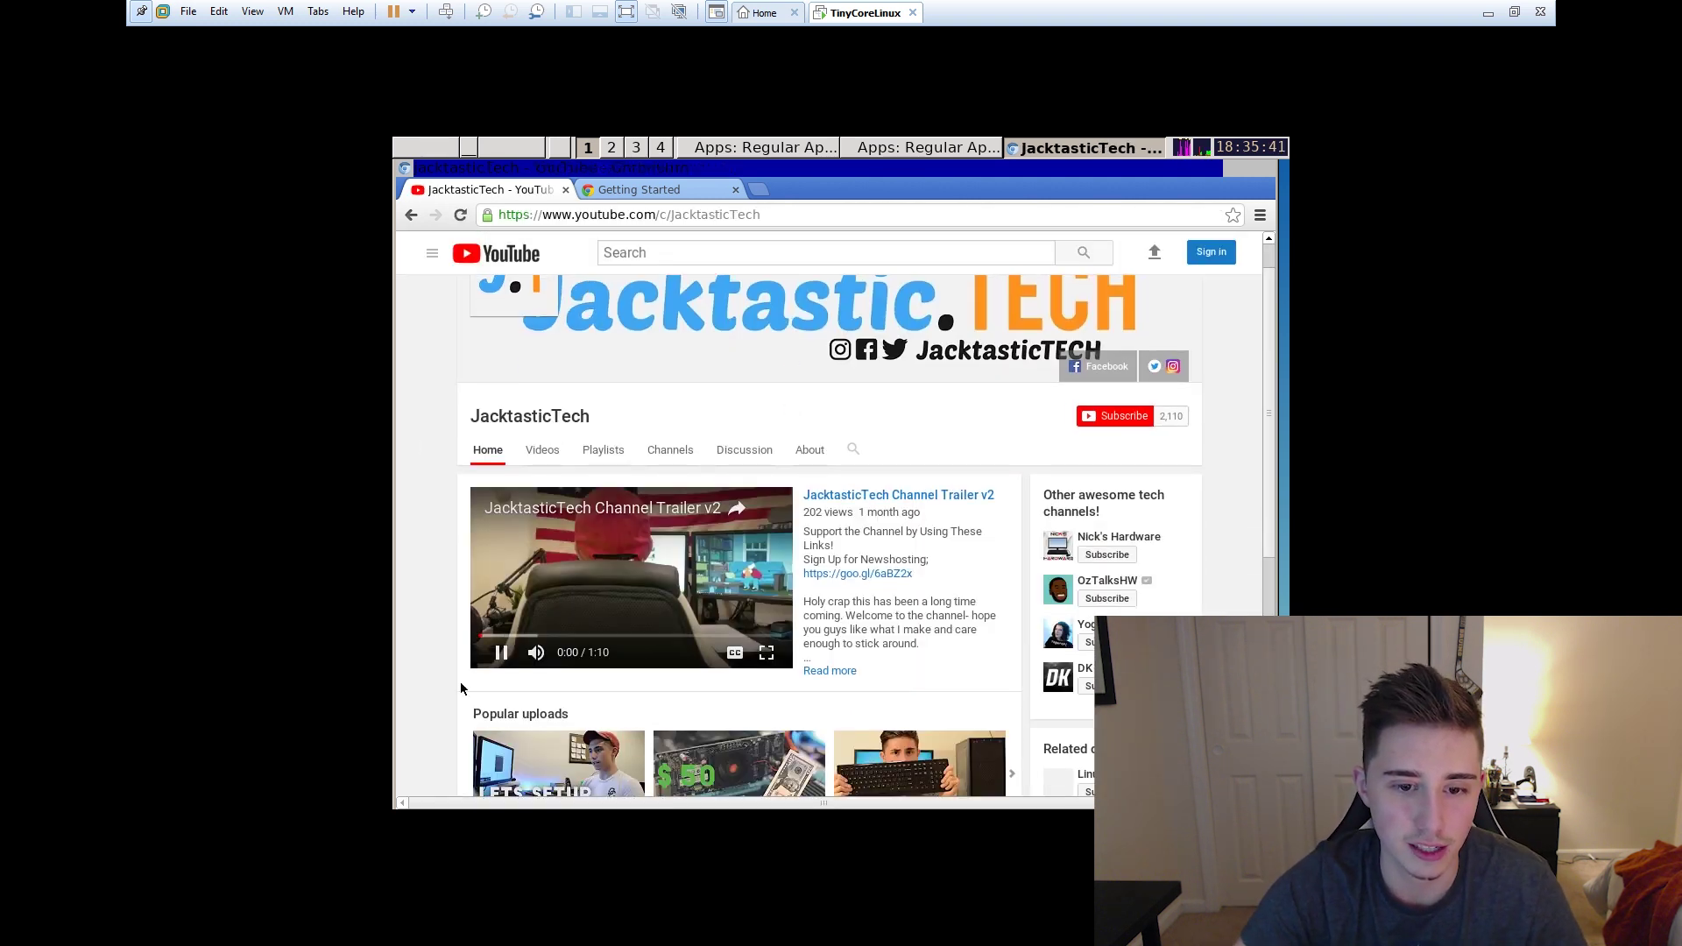
click(505, 653)
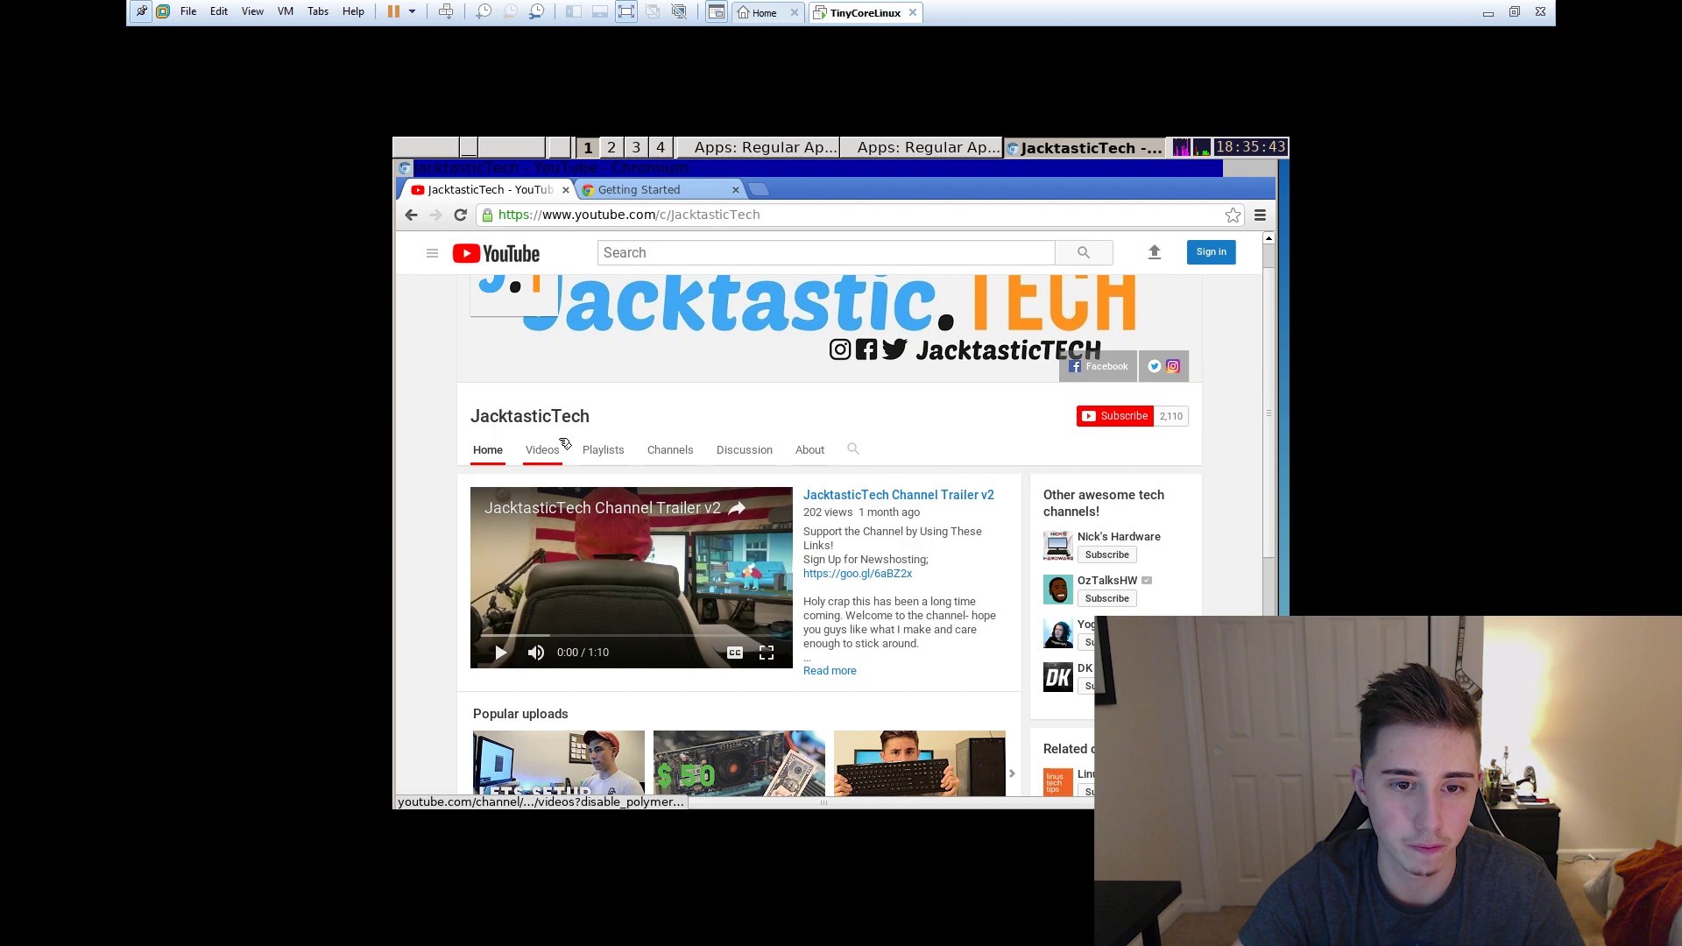
click(547, 463)
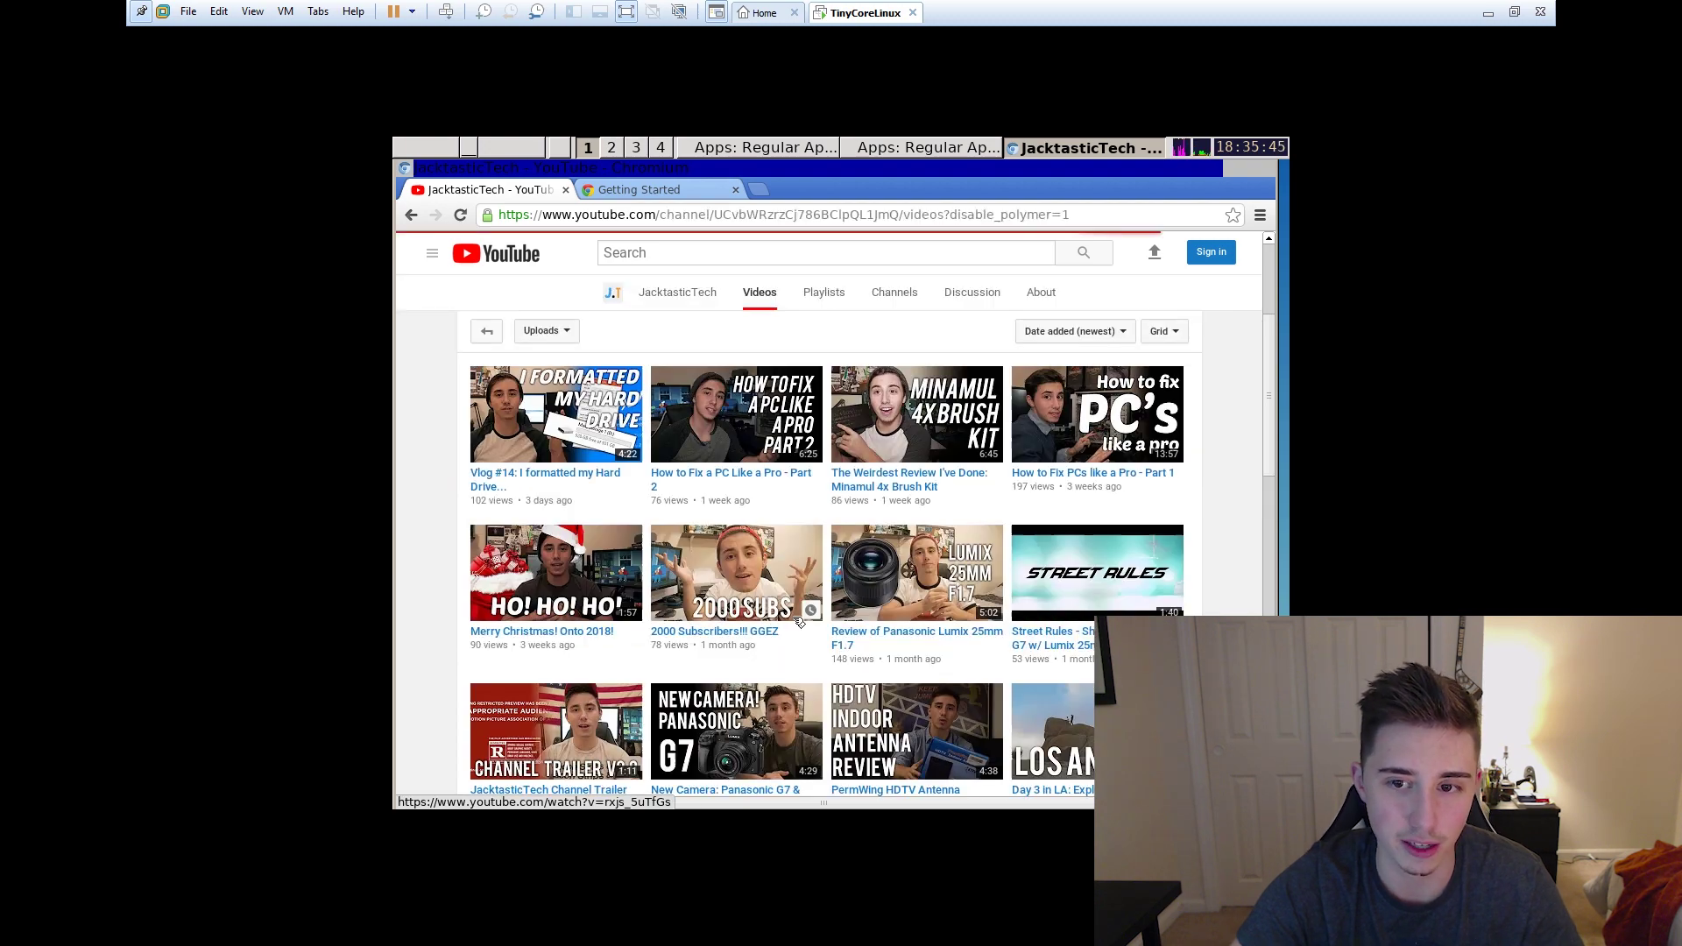
scroll(701, 582, down, 10)
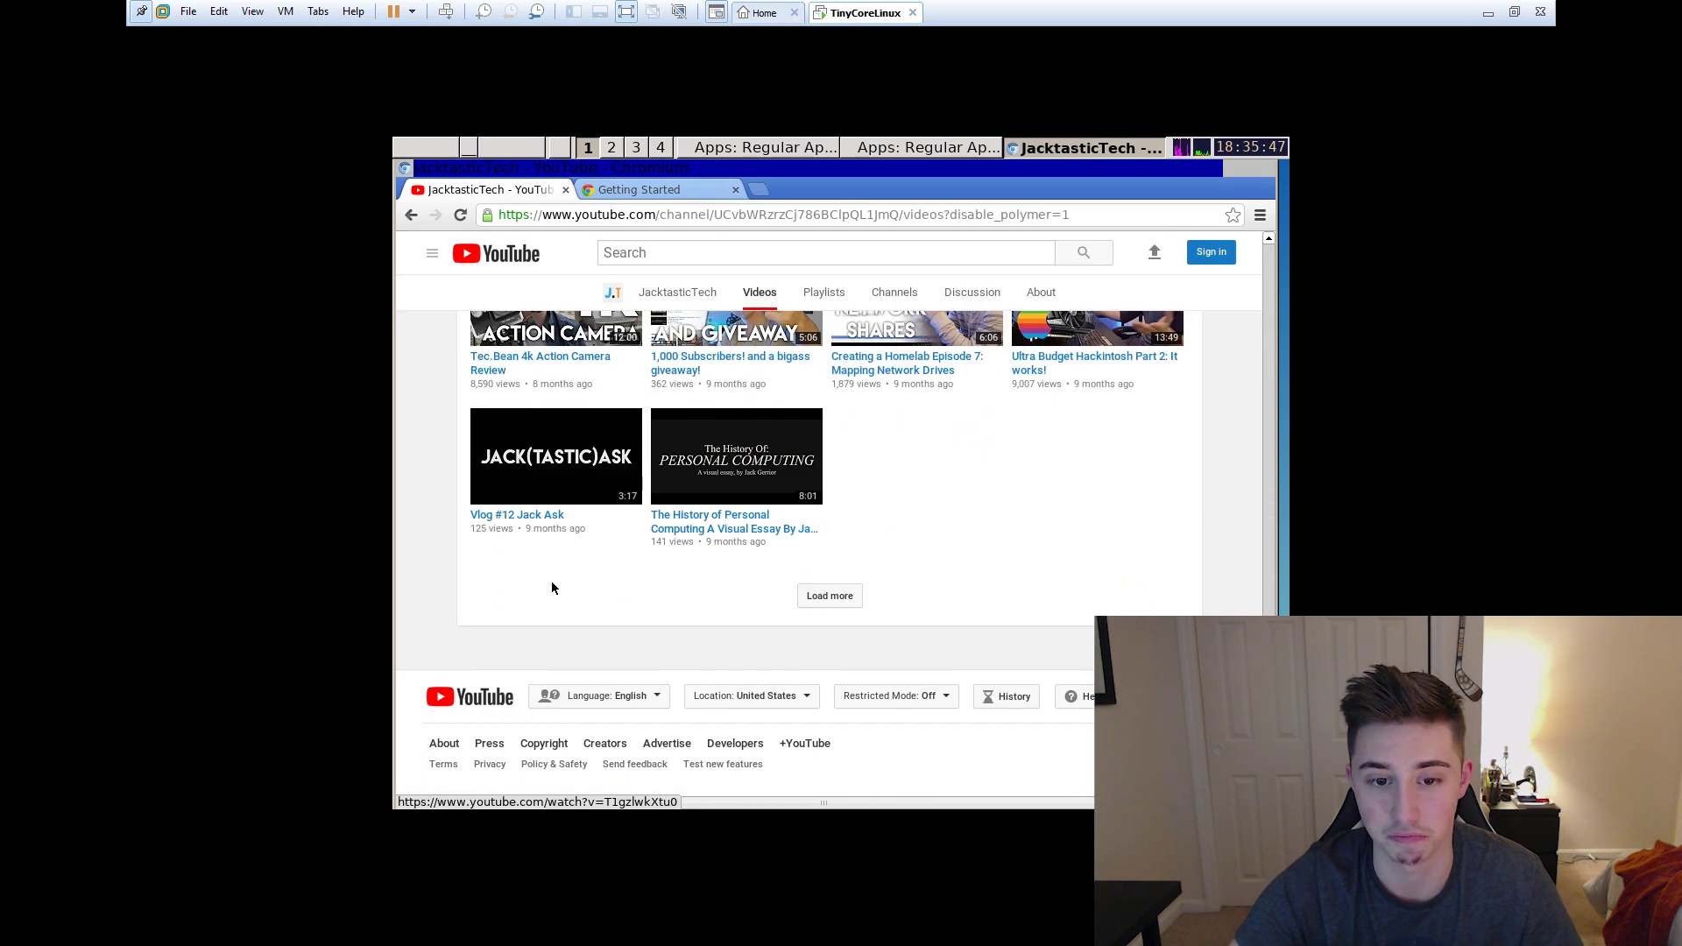
scroll(551, 581, up, 4)
scroll(550, 622, up, 6)
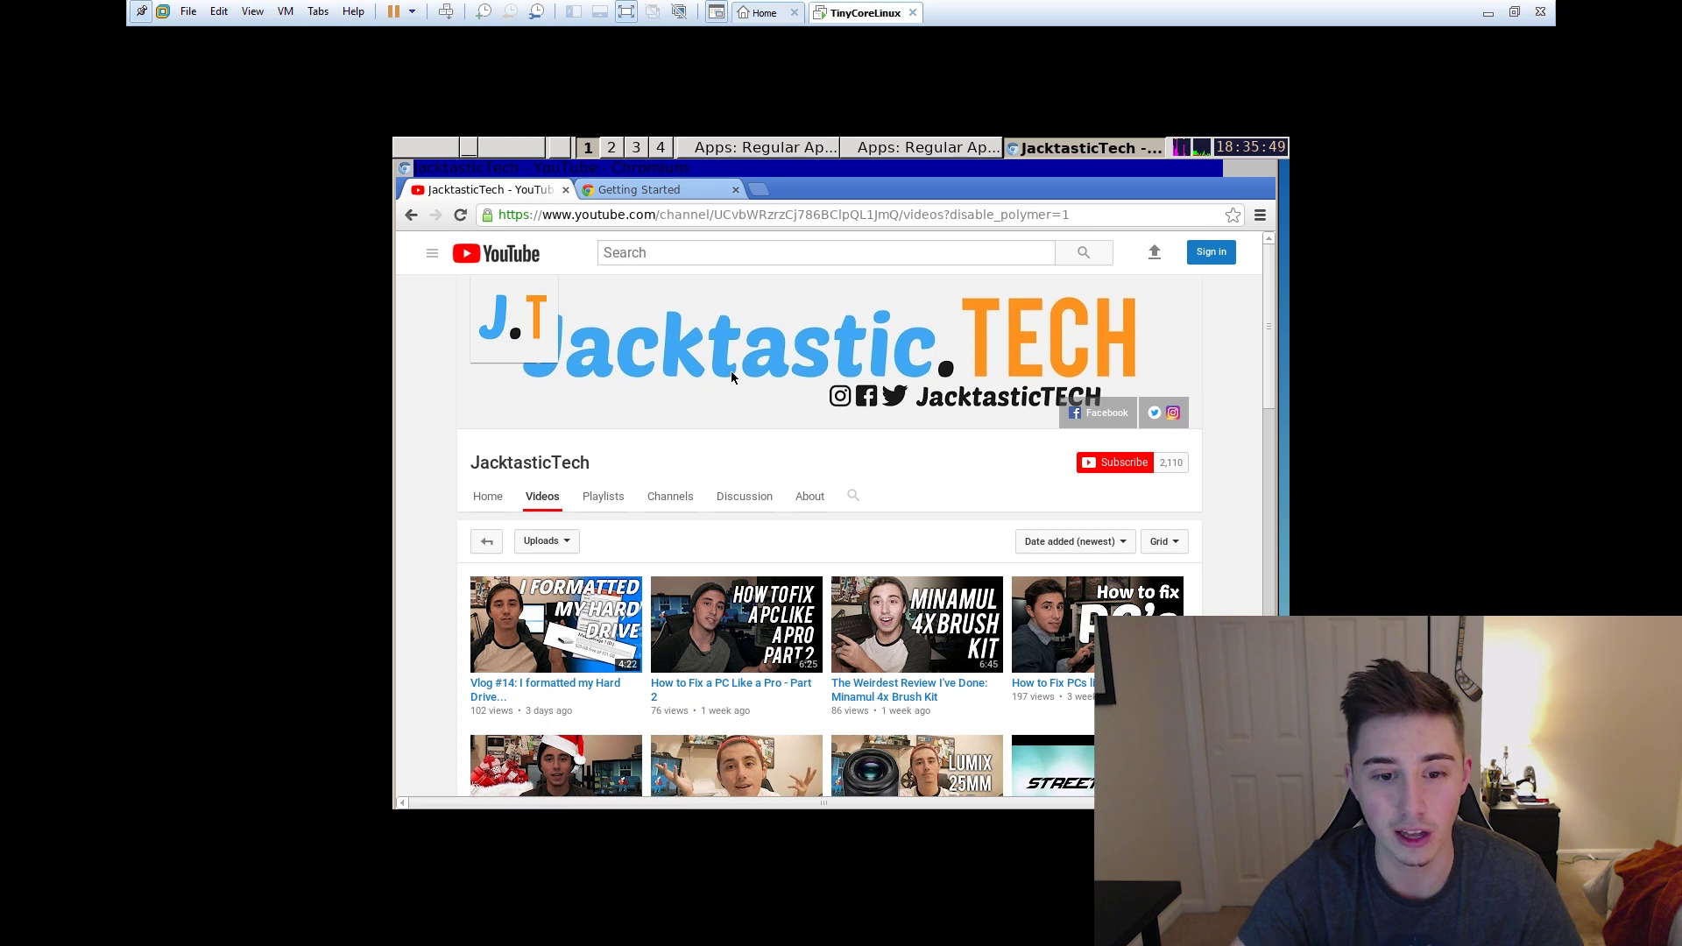
click(565, 189)
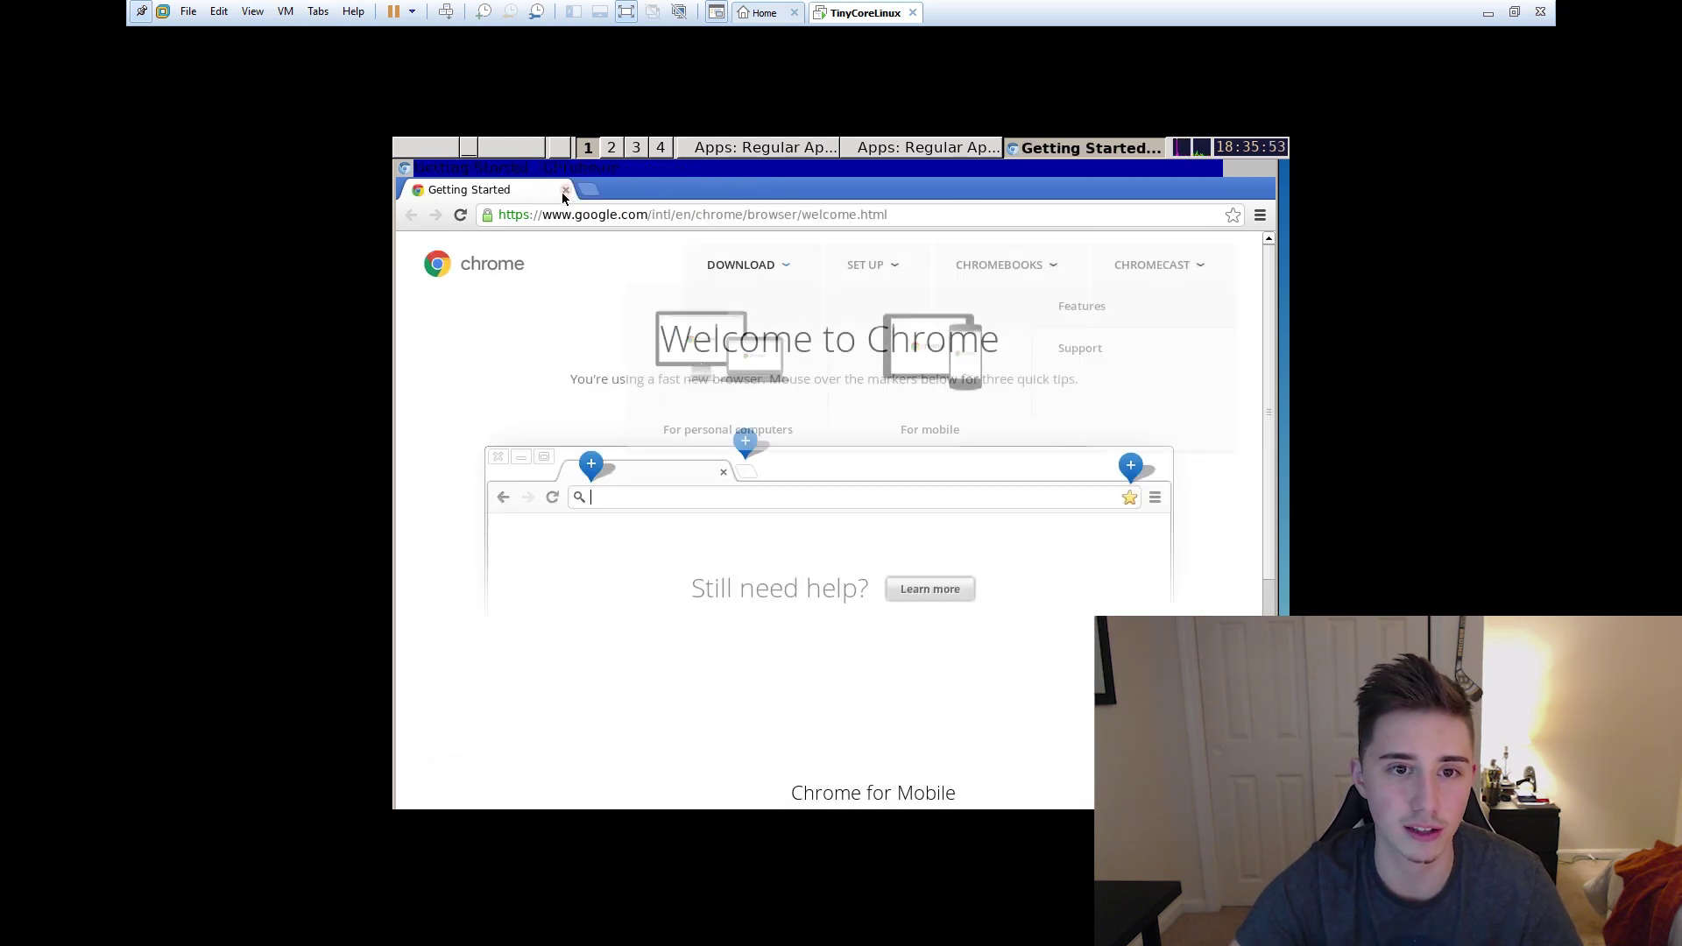
Quit Chromium and browse the remote extension catalogue in the Apps window.
click(565, 189)
click(592, 457)
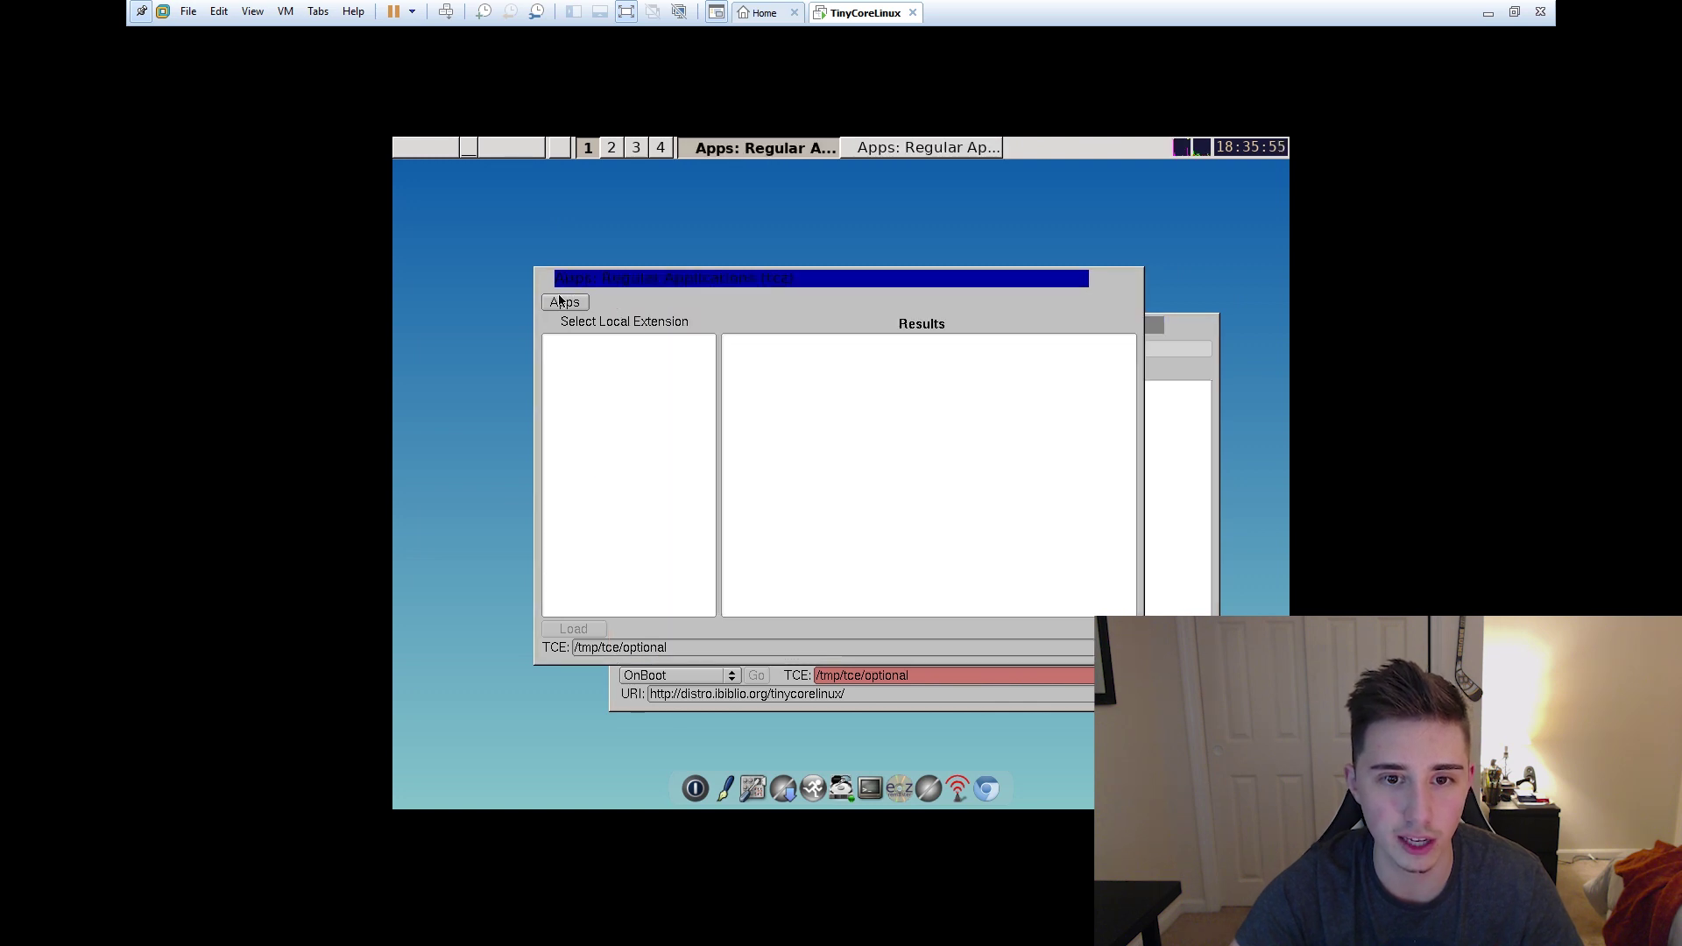
click(565, 302)
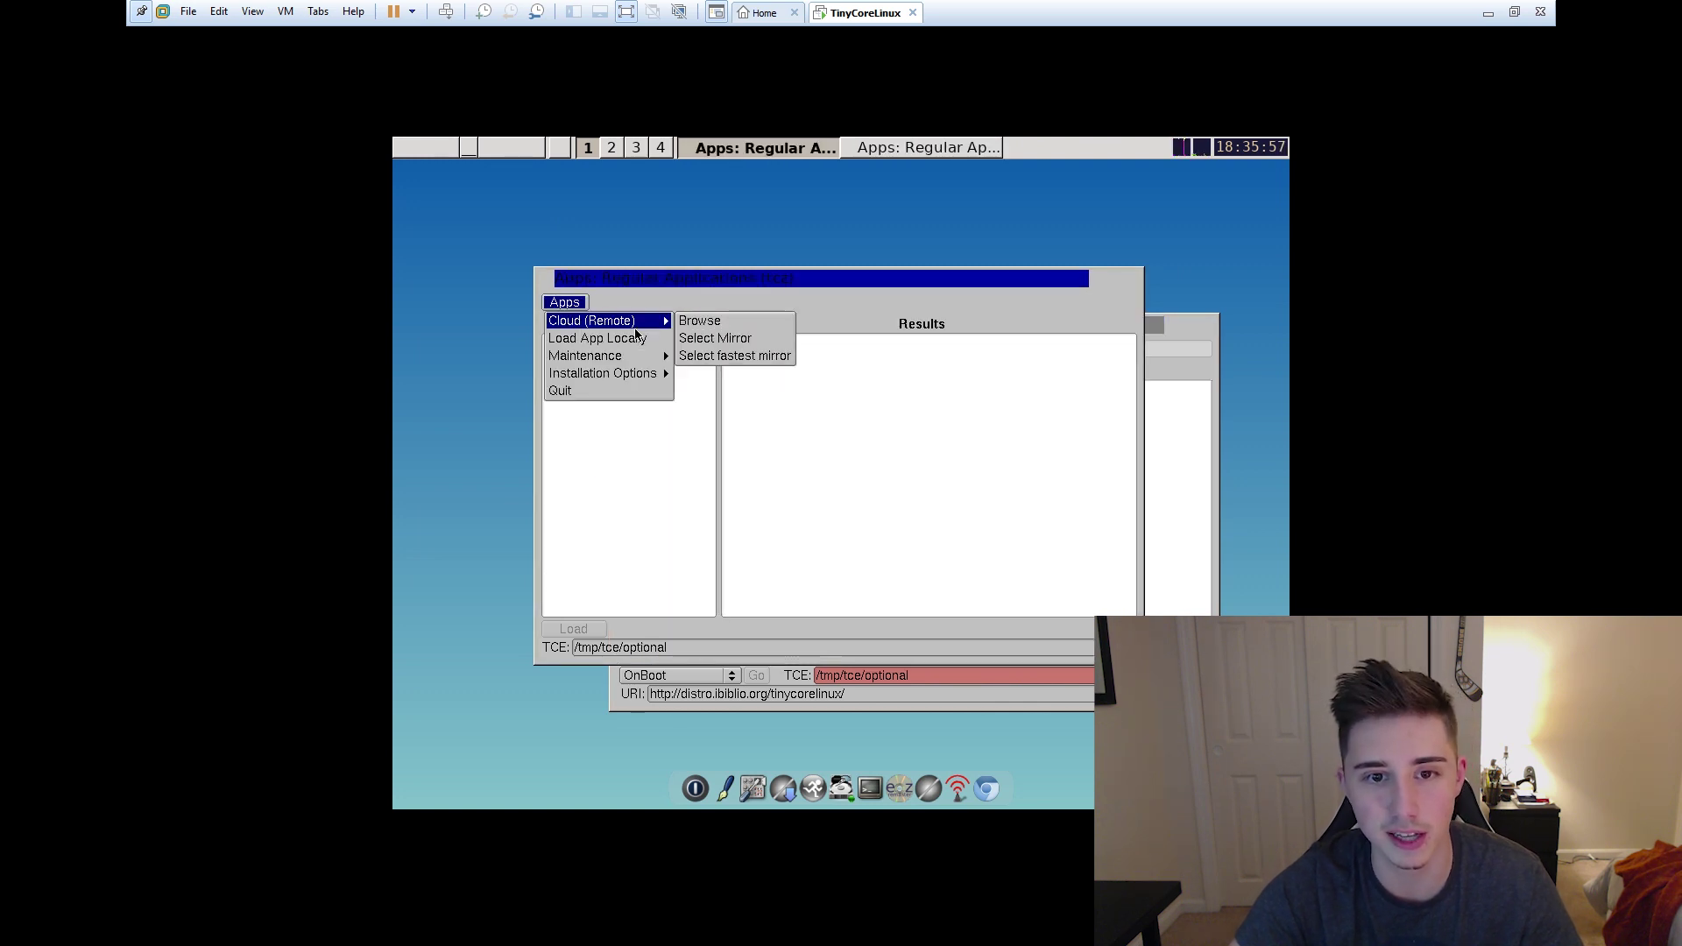
click(692, 320)
scroll(587, 539, down, 5)
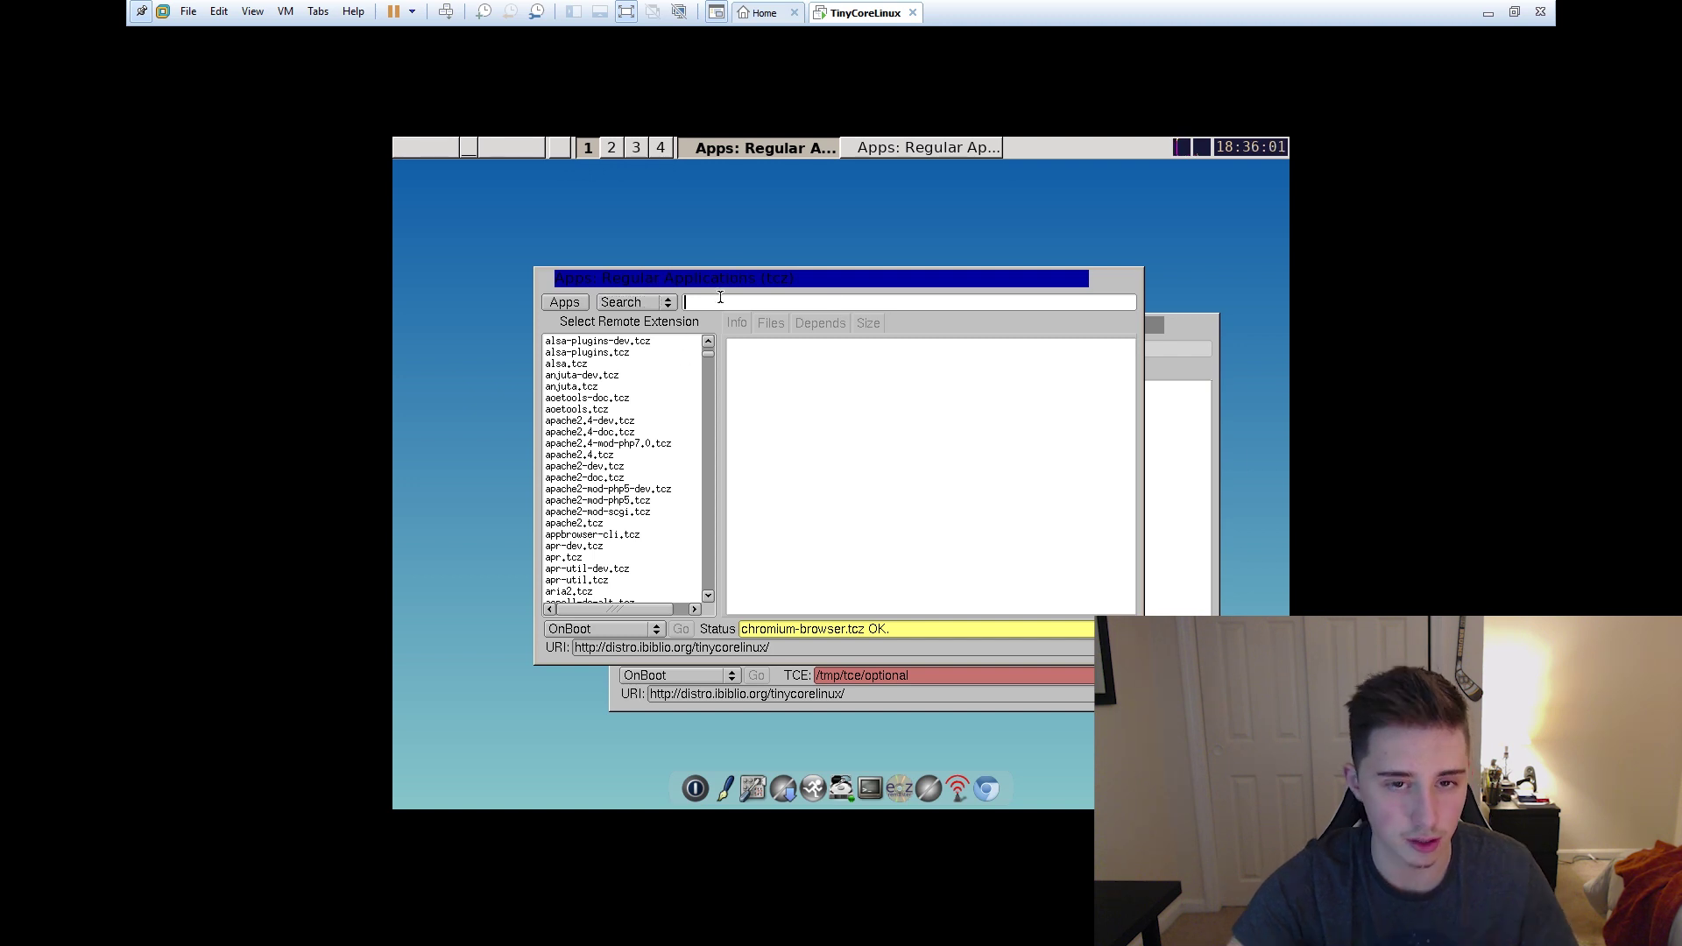
key(Return)
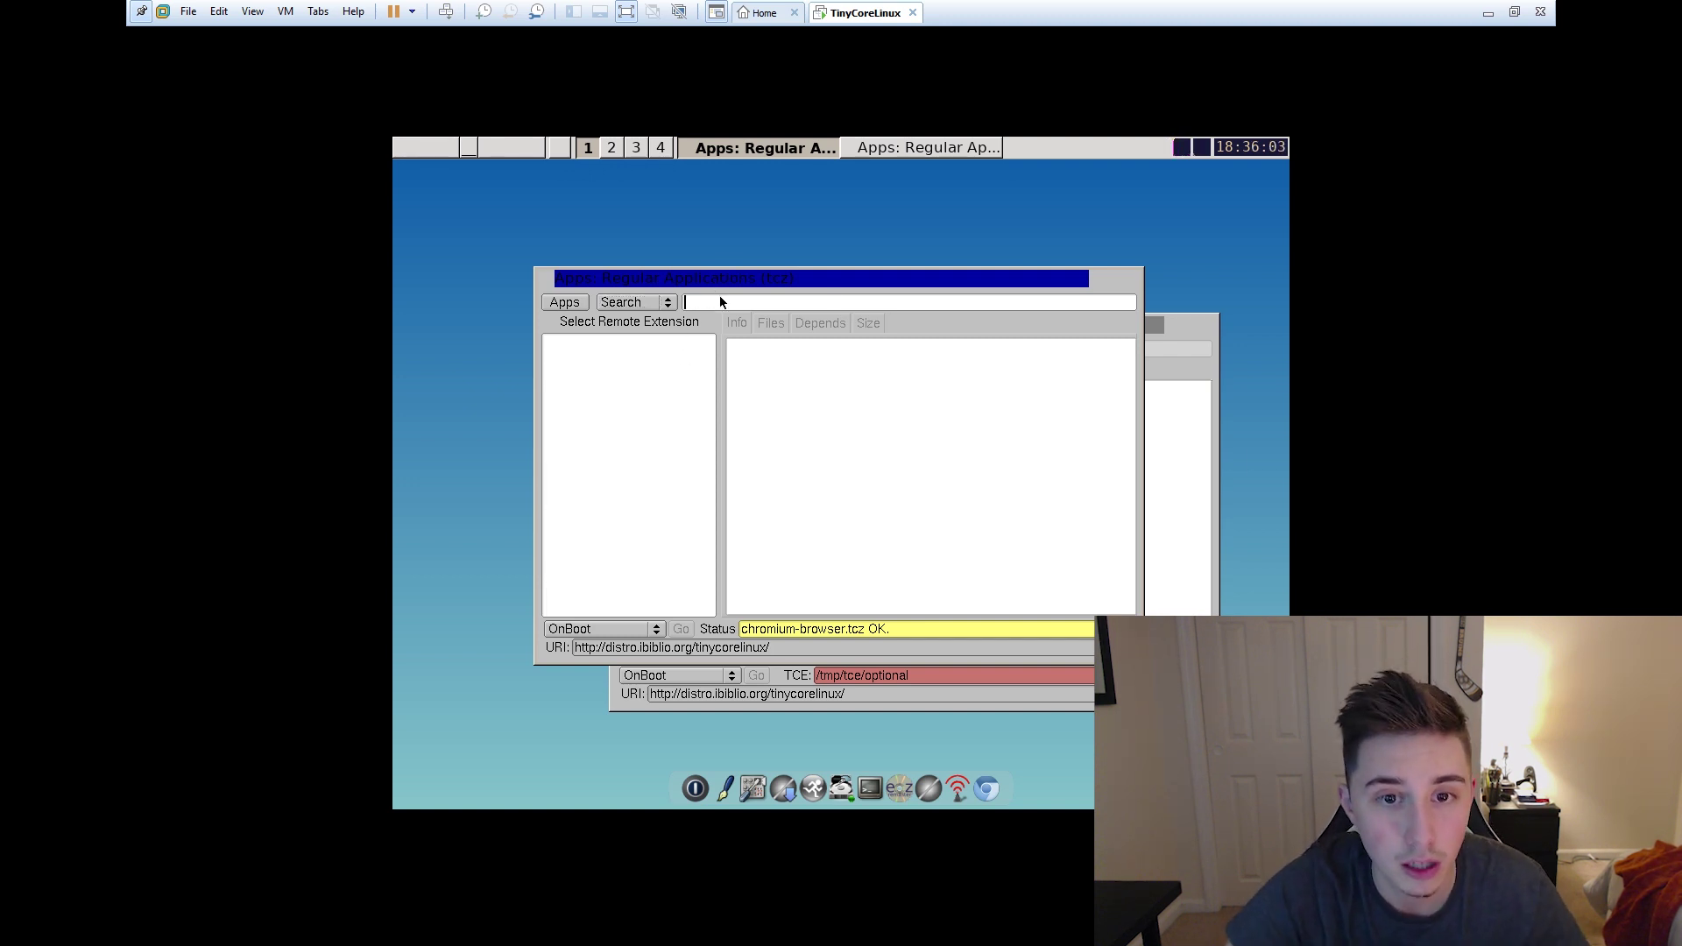
Reopen the Cloud (Remote) catalogue and scroll the list to the gimp2.tcz entry.
click(586, 300)
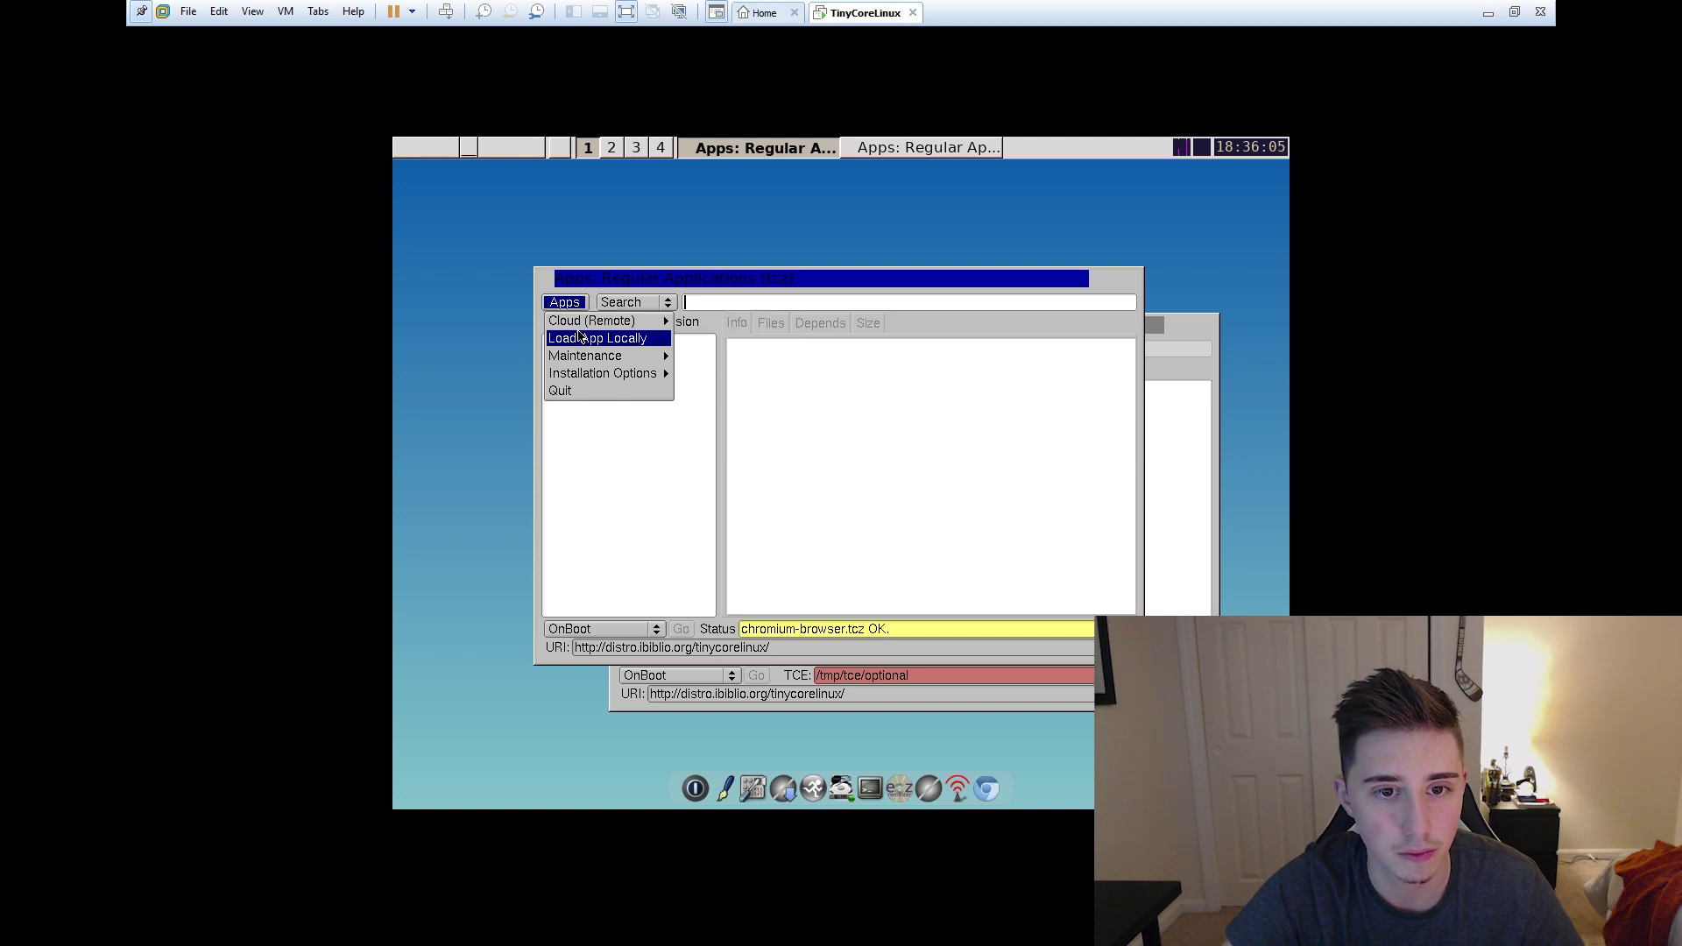
mouse_move(614, 321)
click(699, 321)
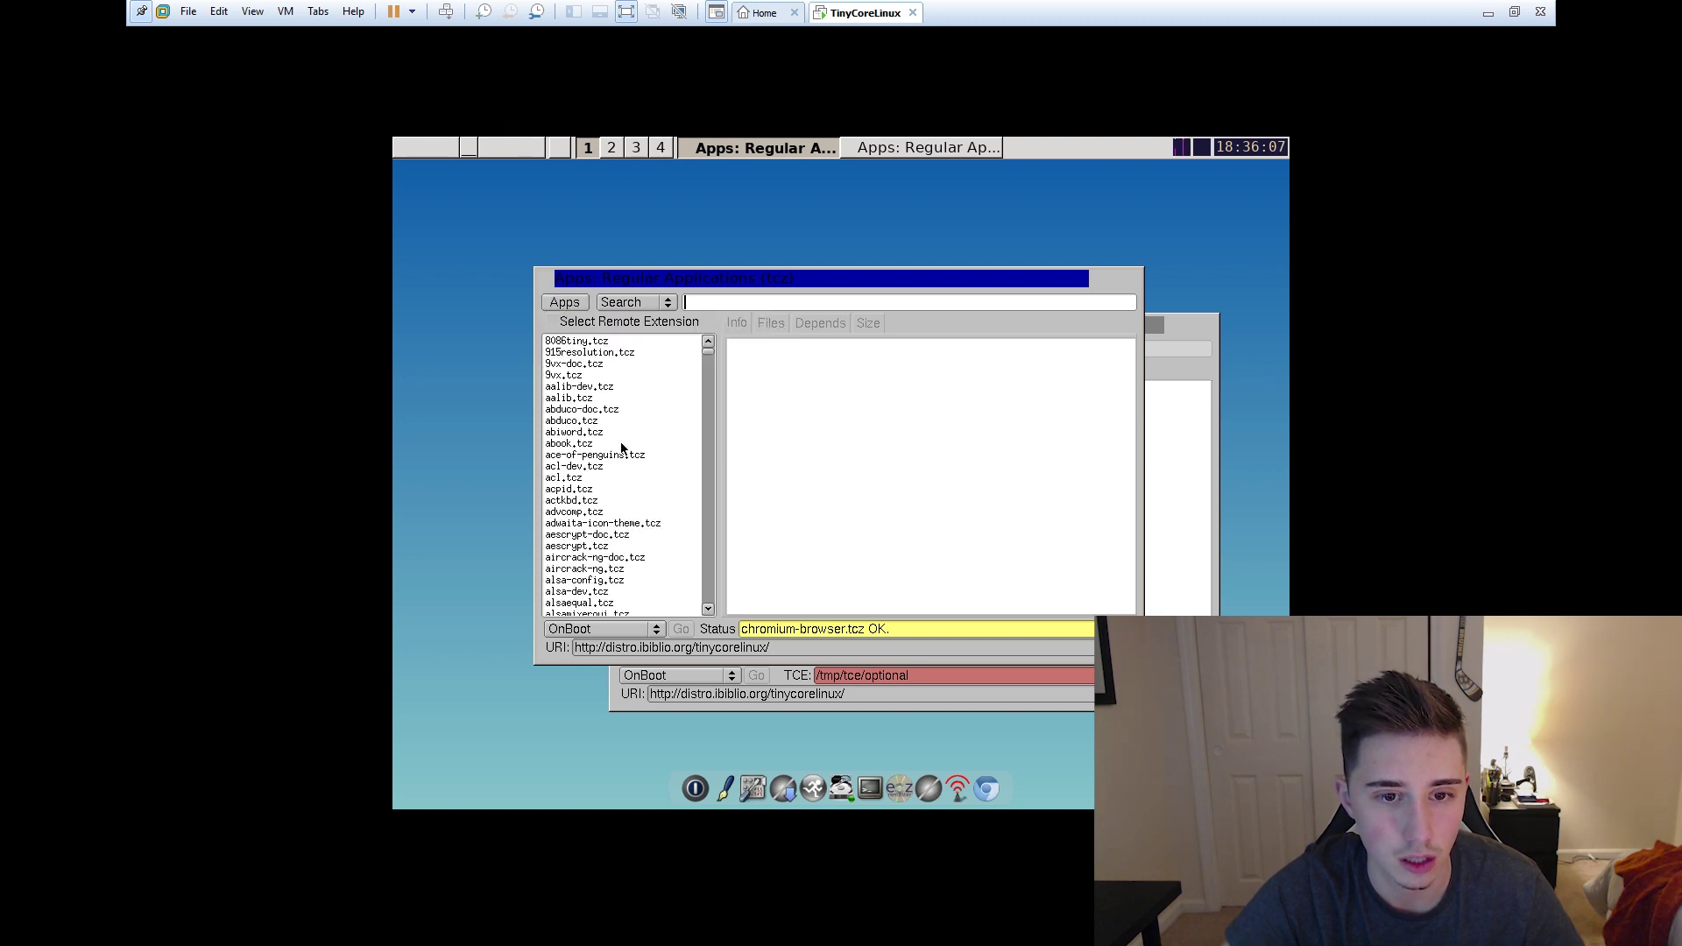
scroll(617, 482, down, 5)
scroll(618, 482, down, 15)
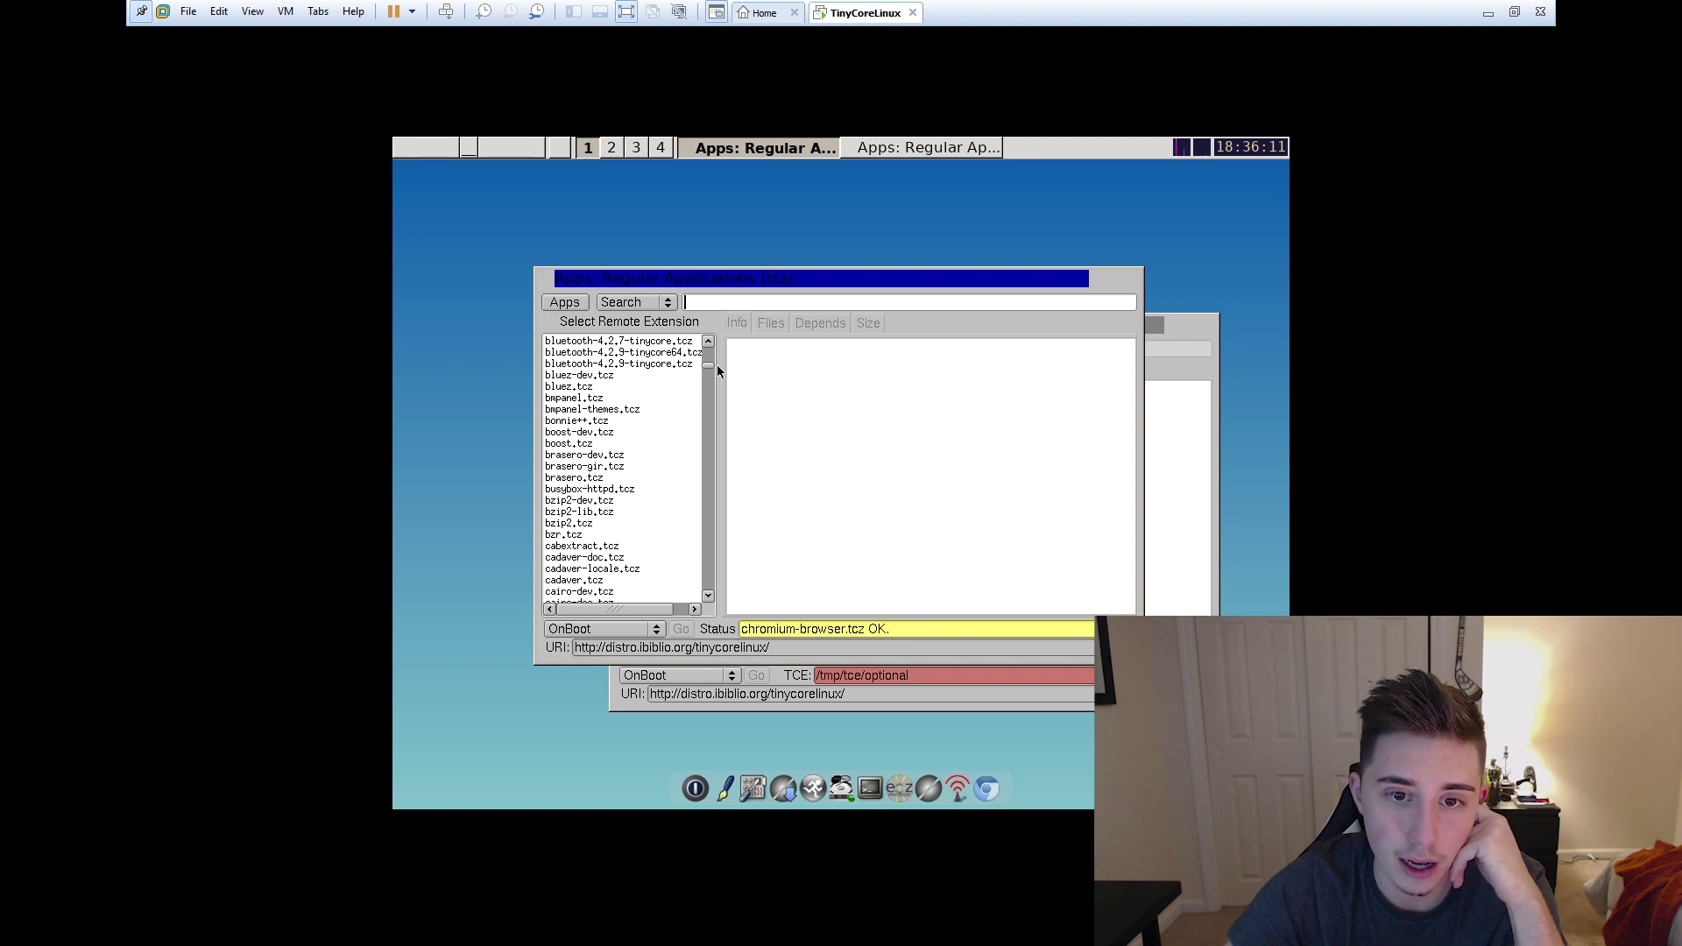
drag(707, 363, 699, 414)
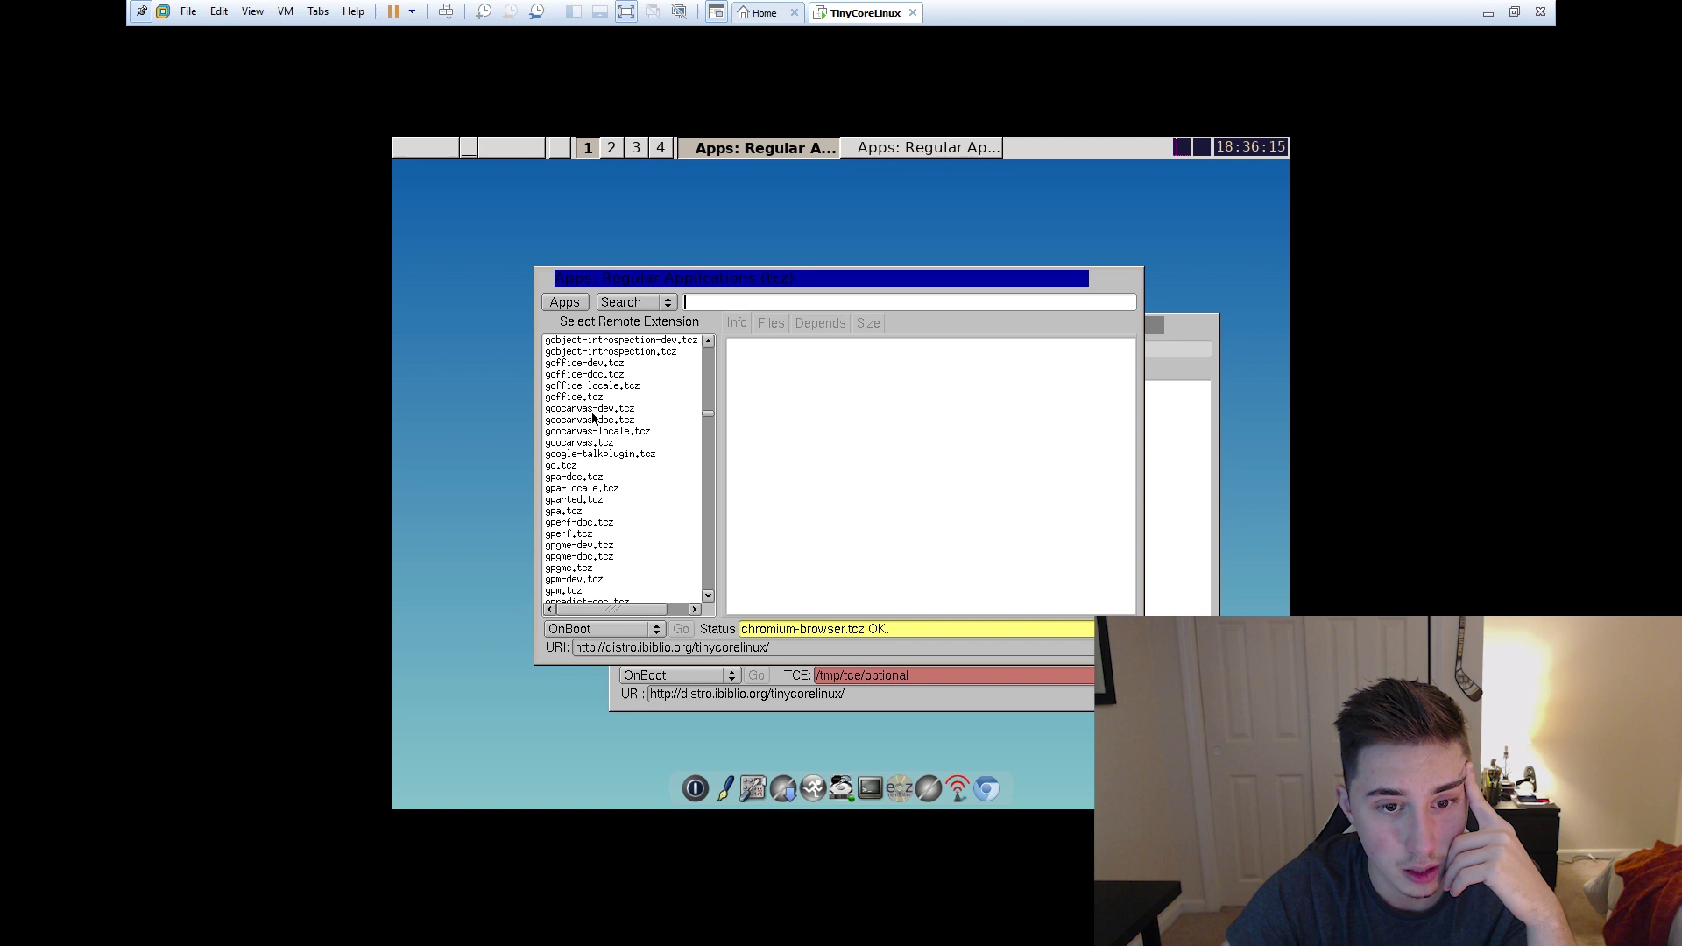
scroll(585, 426, up, 15)
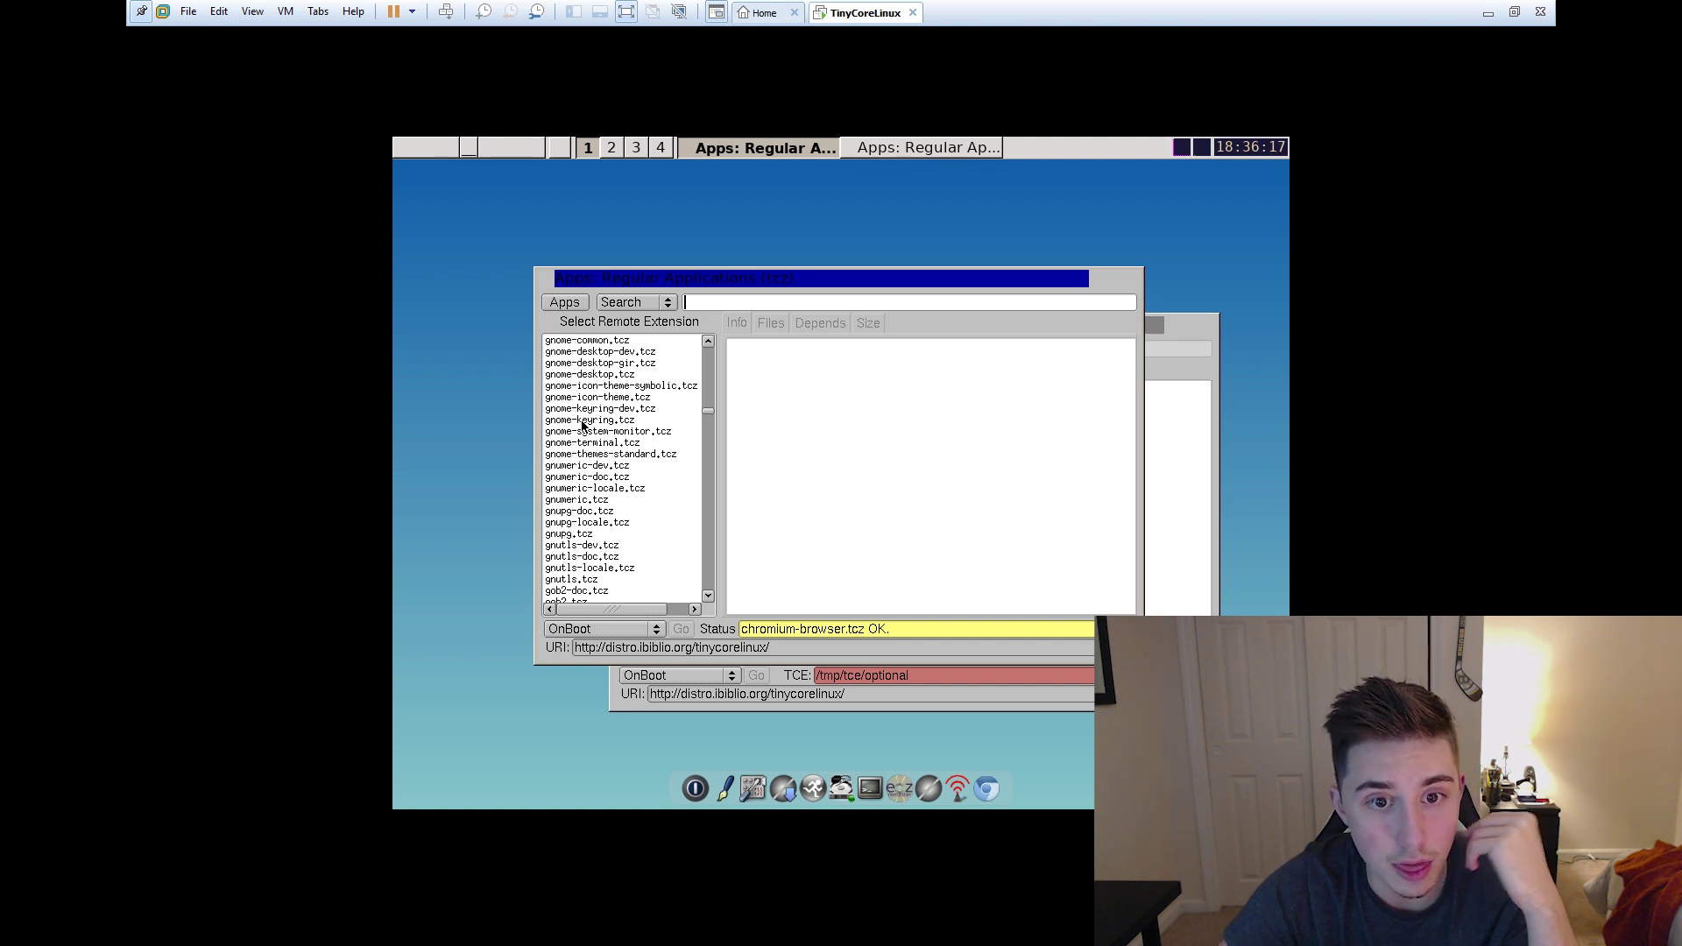
scroll(580, 427, up, 1)
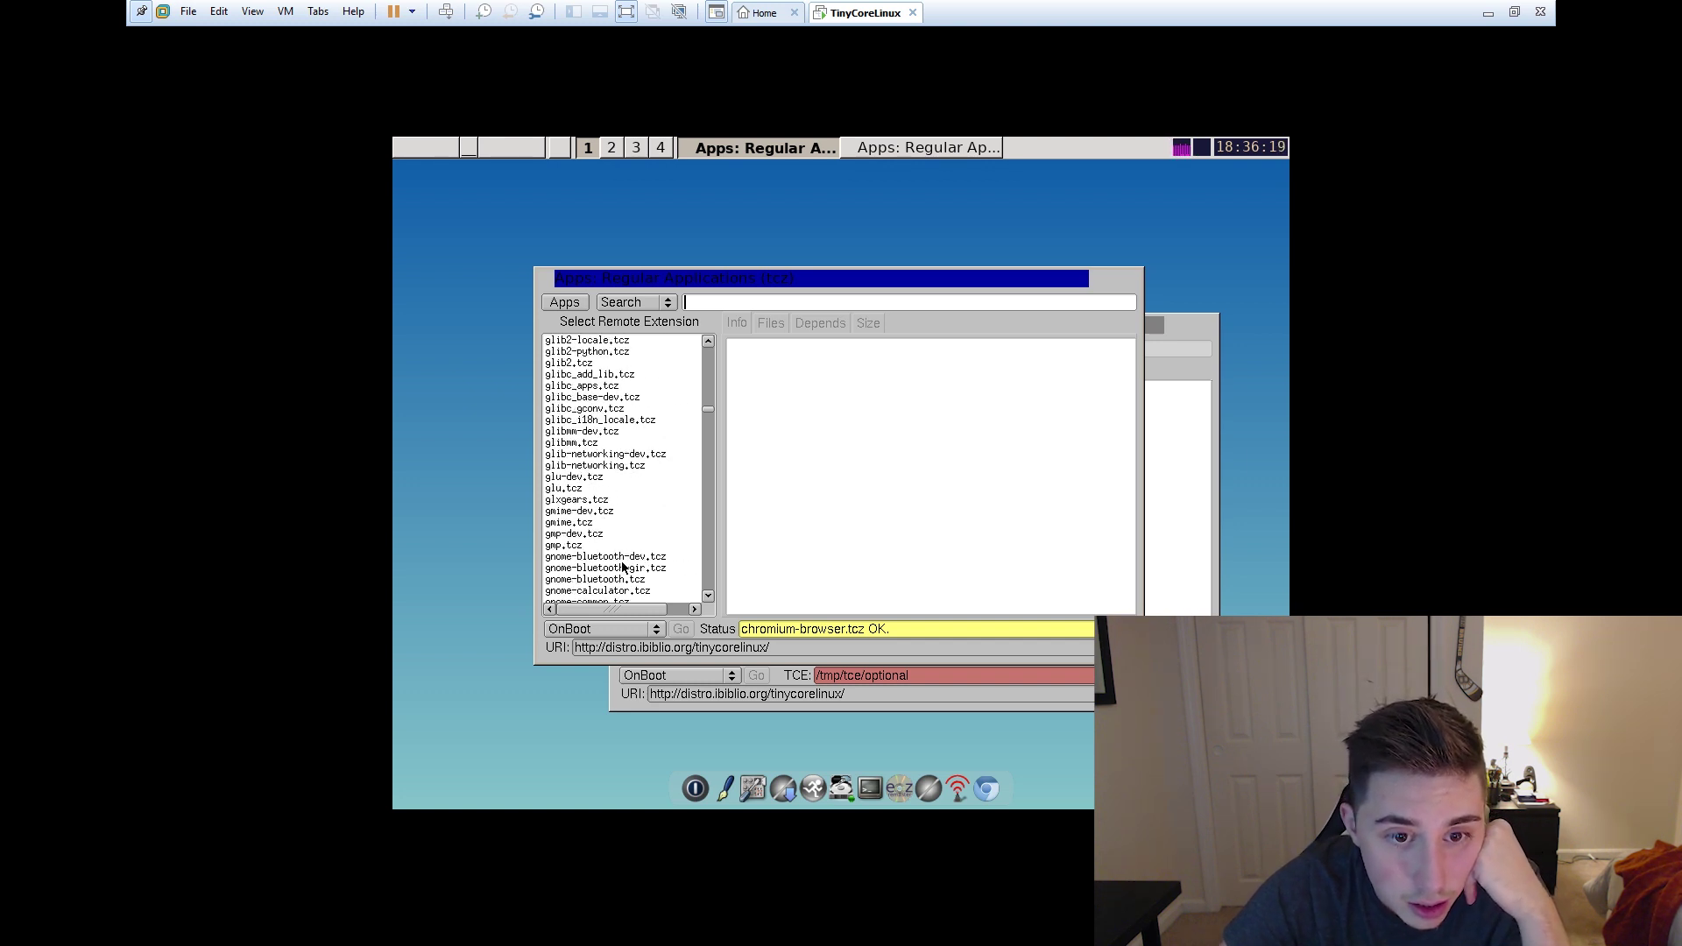
scroll(618, 543, up, 7)
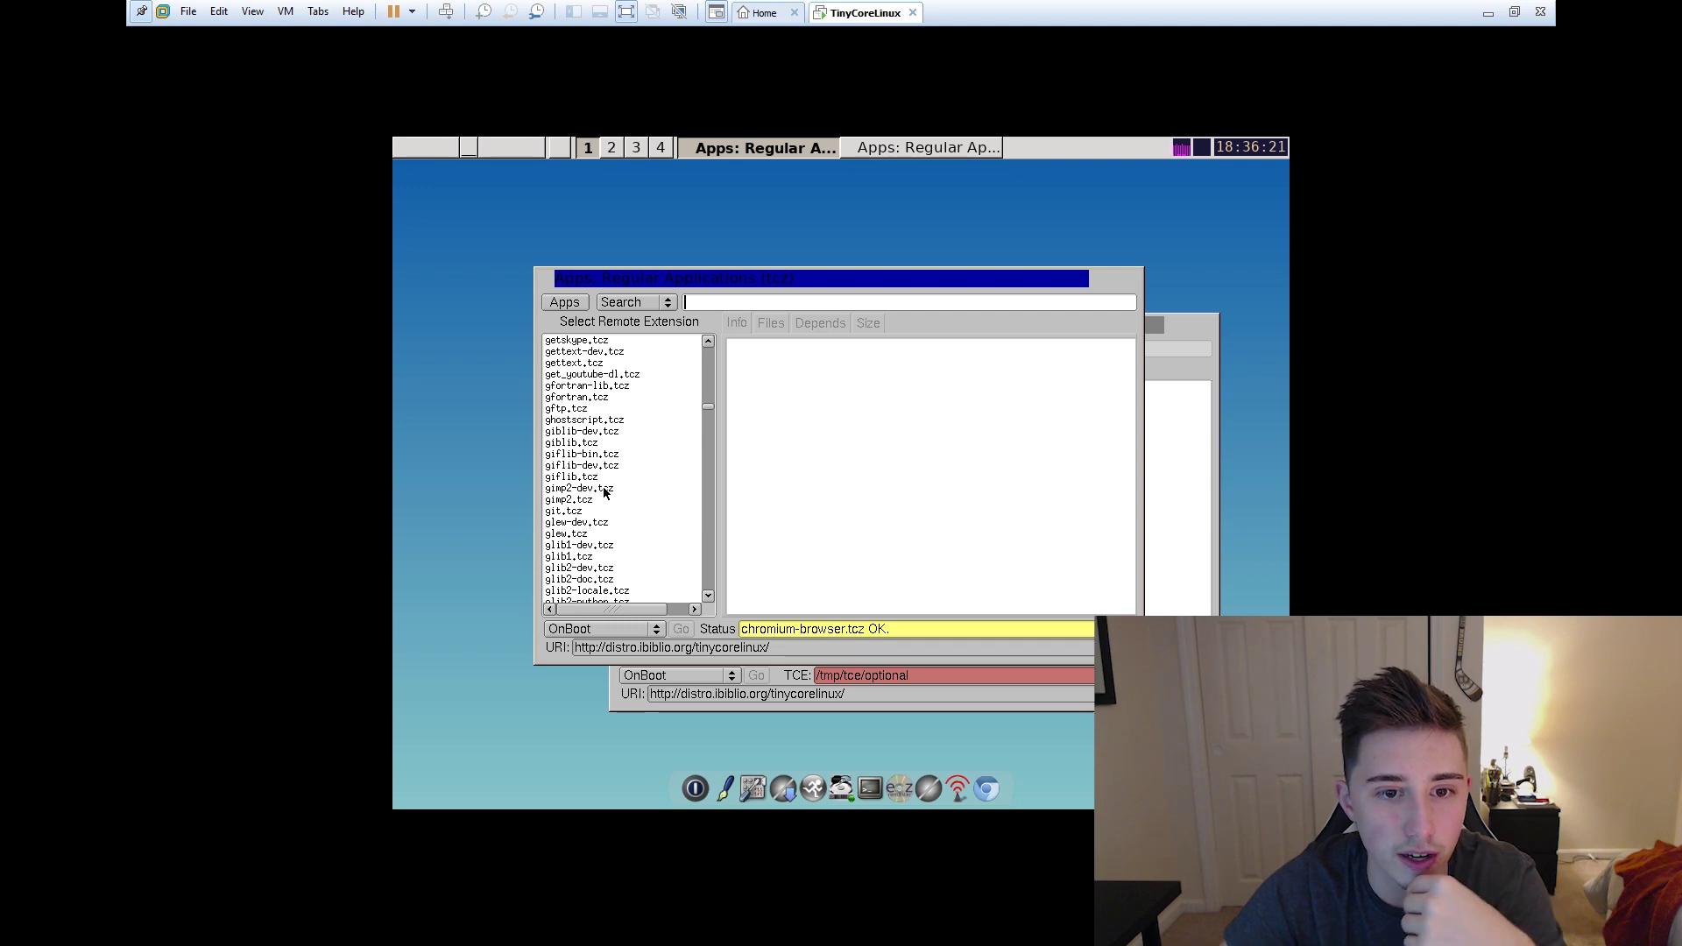
Select gimp2.tcz (GIMP 2.8.14) in the remote list and install it with OnBoot.
click(588, 501)
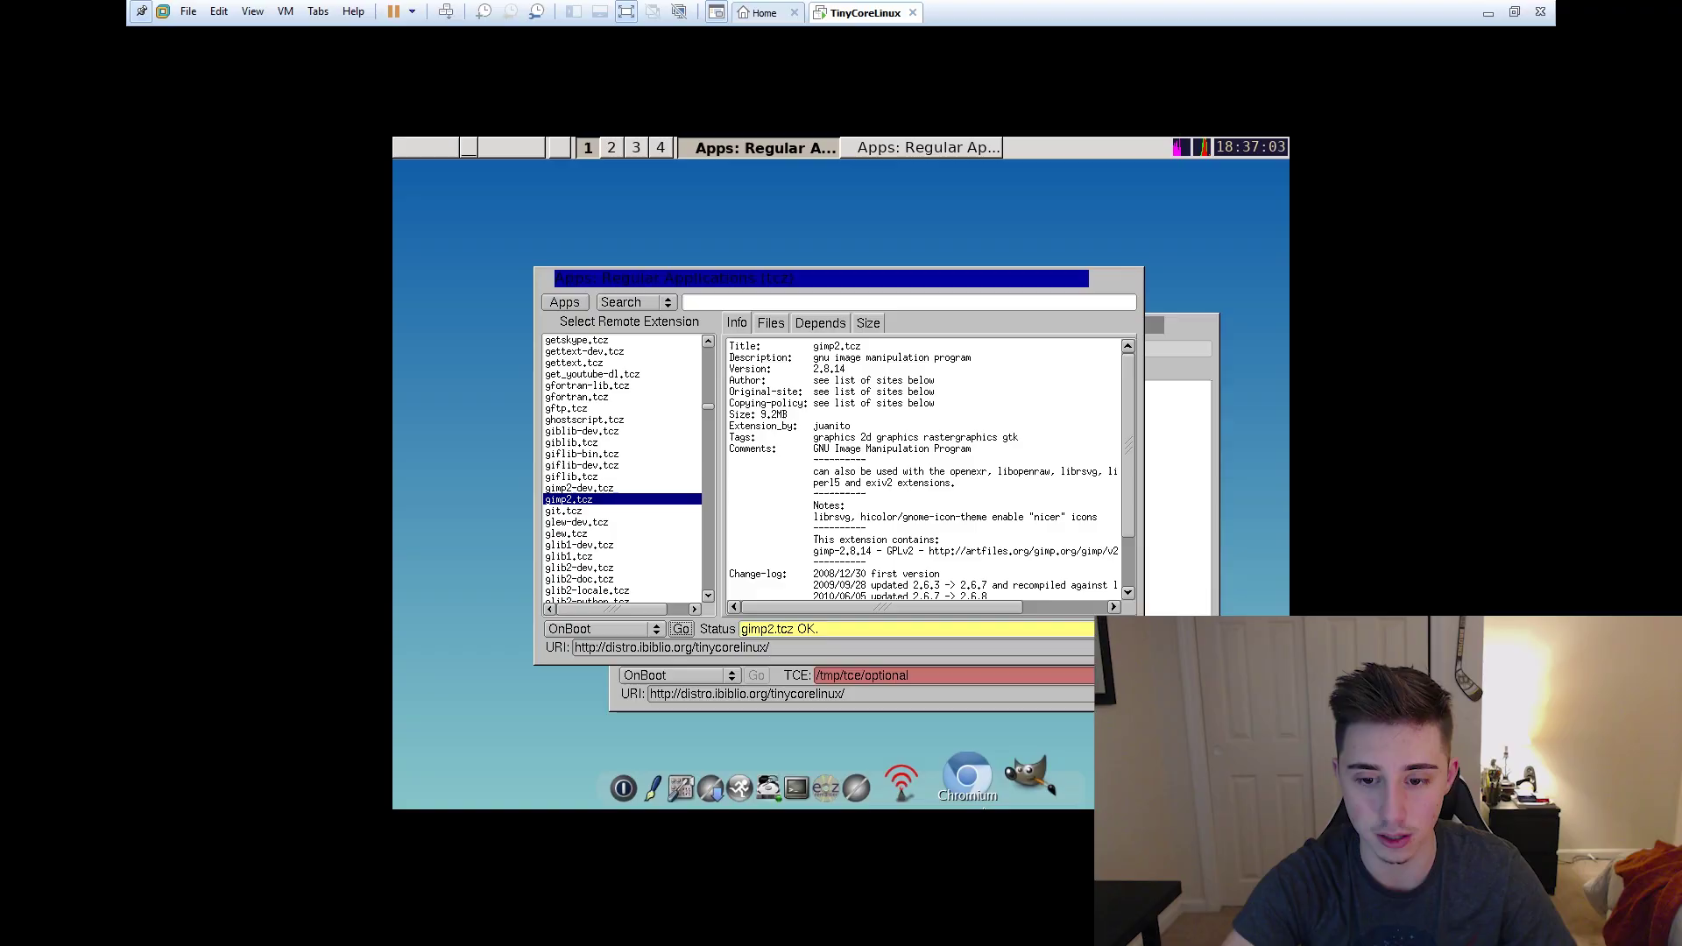
Launch GIMP from the dock and create a new blank 640×400 image.
click(1008, 784)
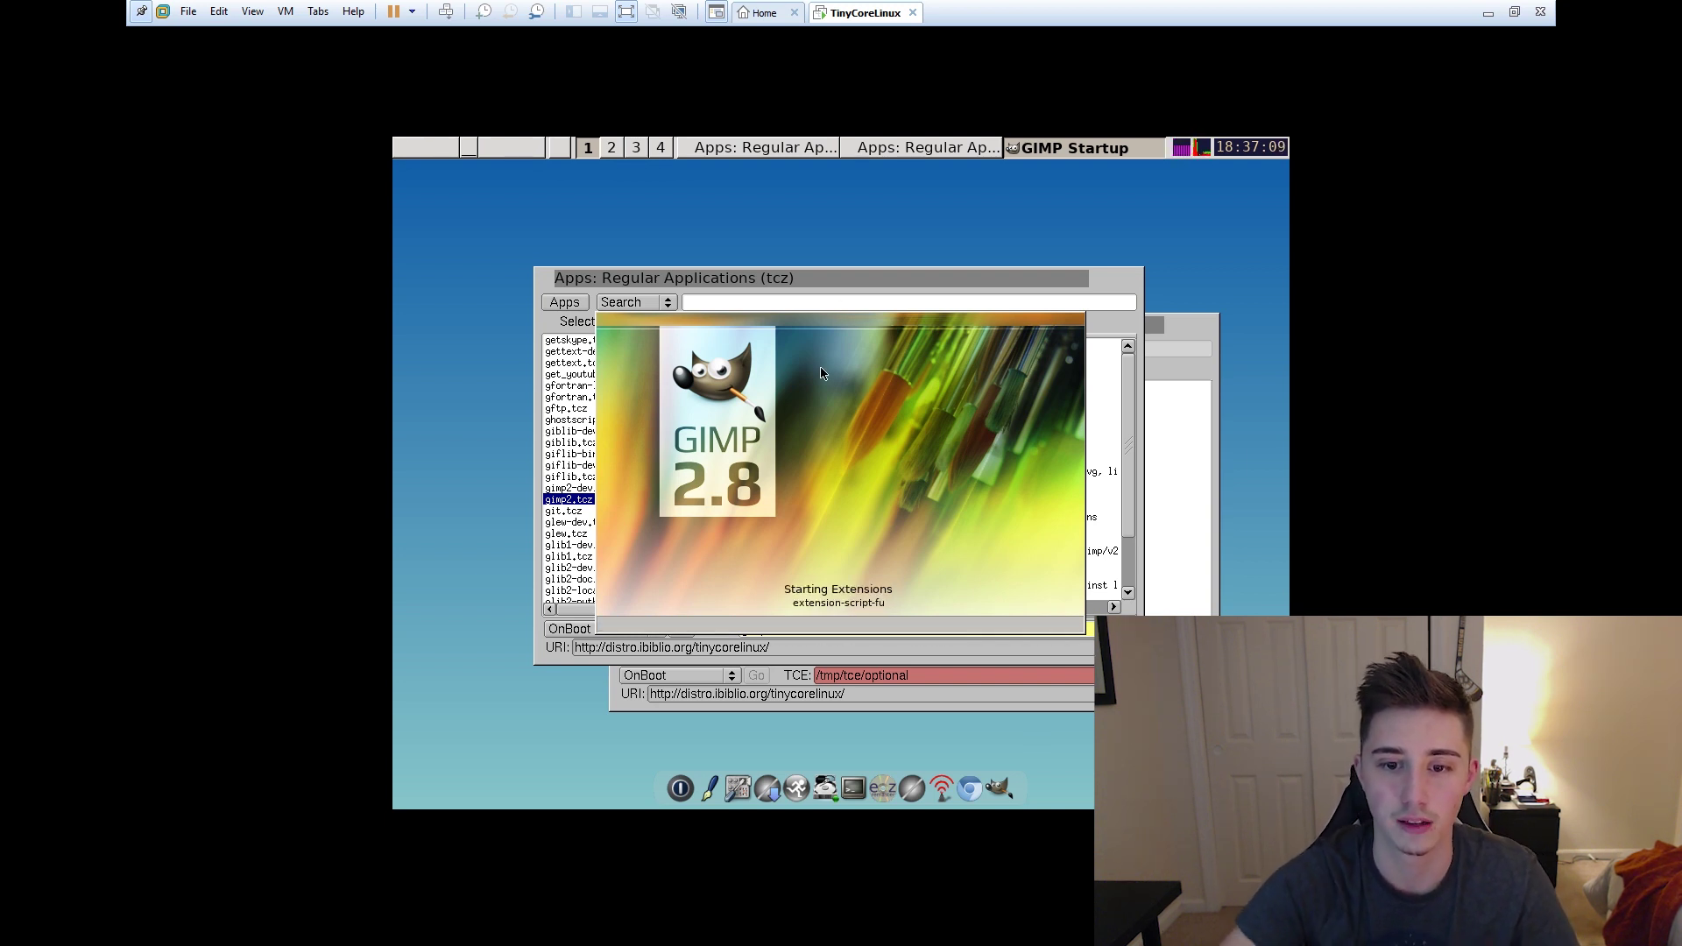
click(765, 494)
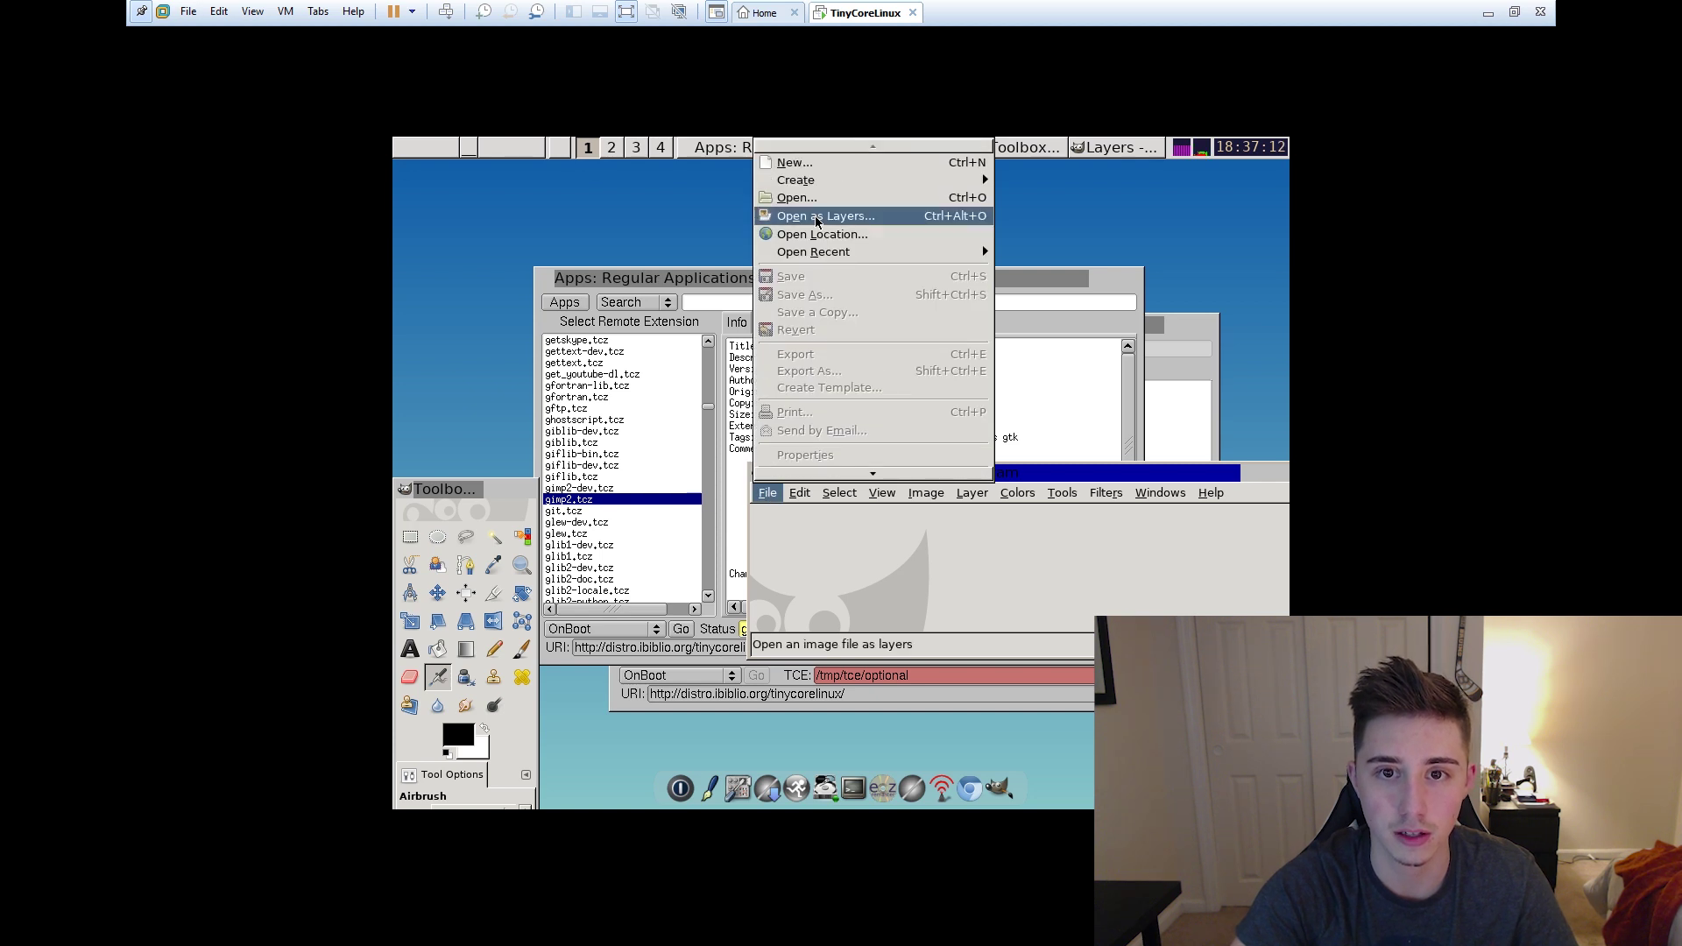
click(819, 162)
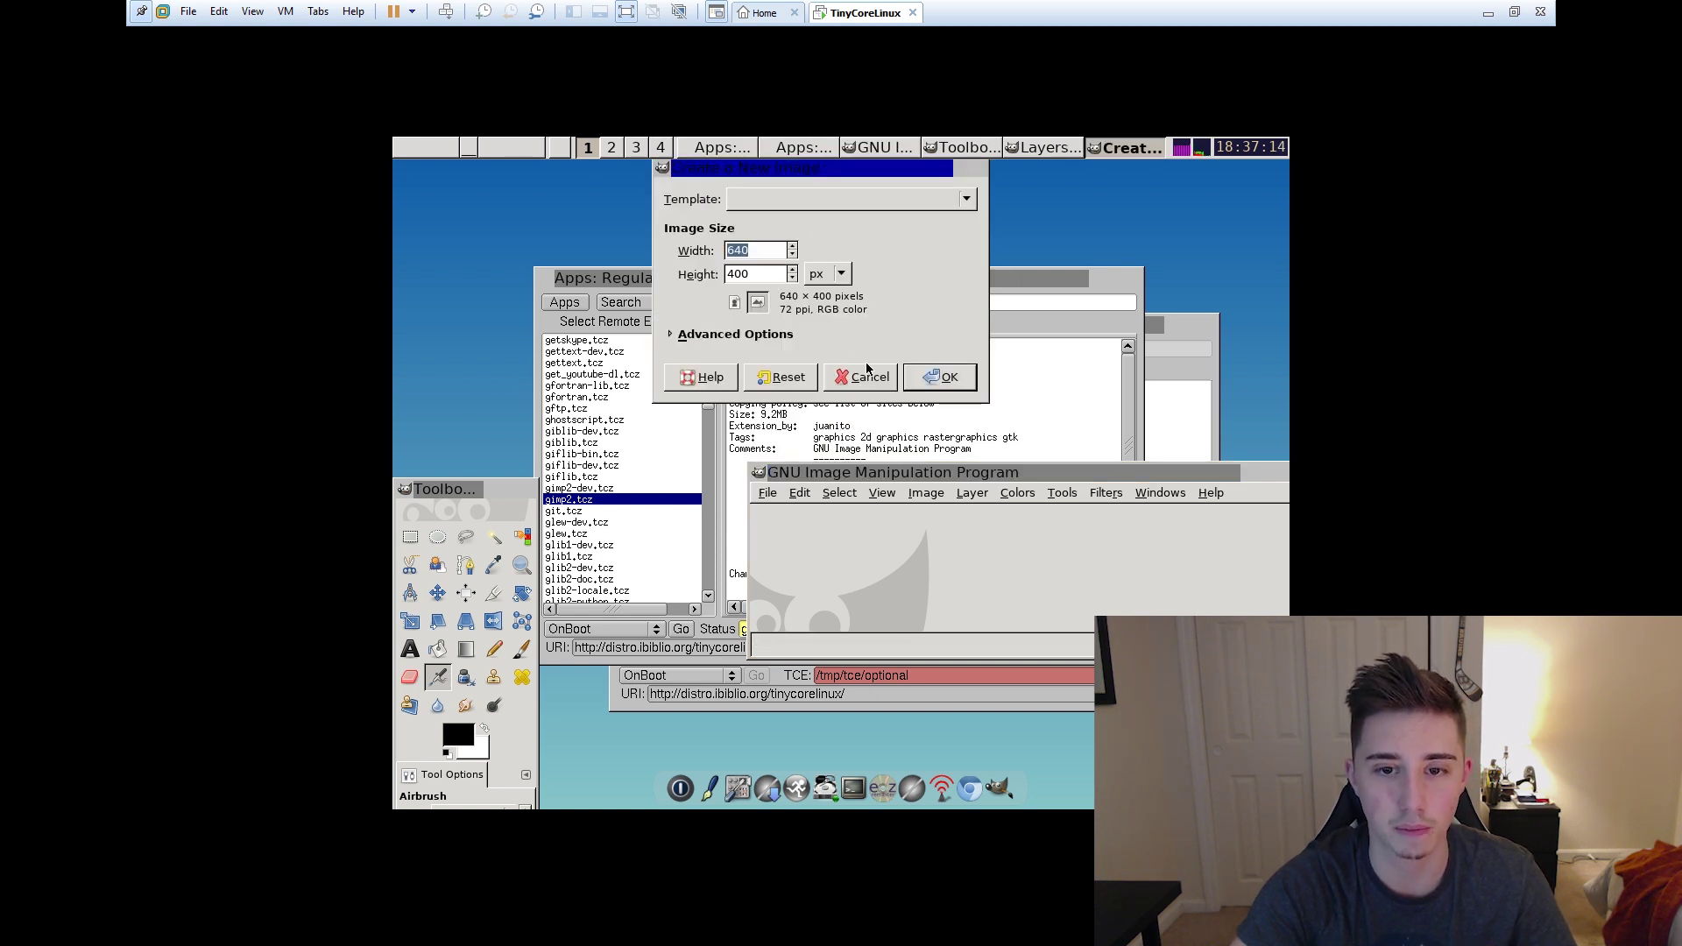
click(941, 376)
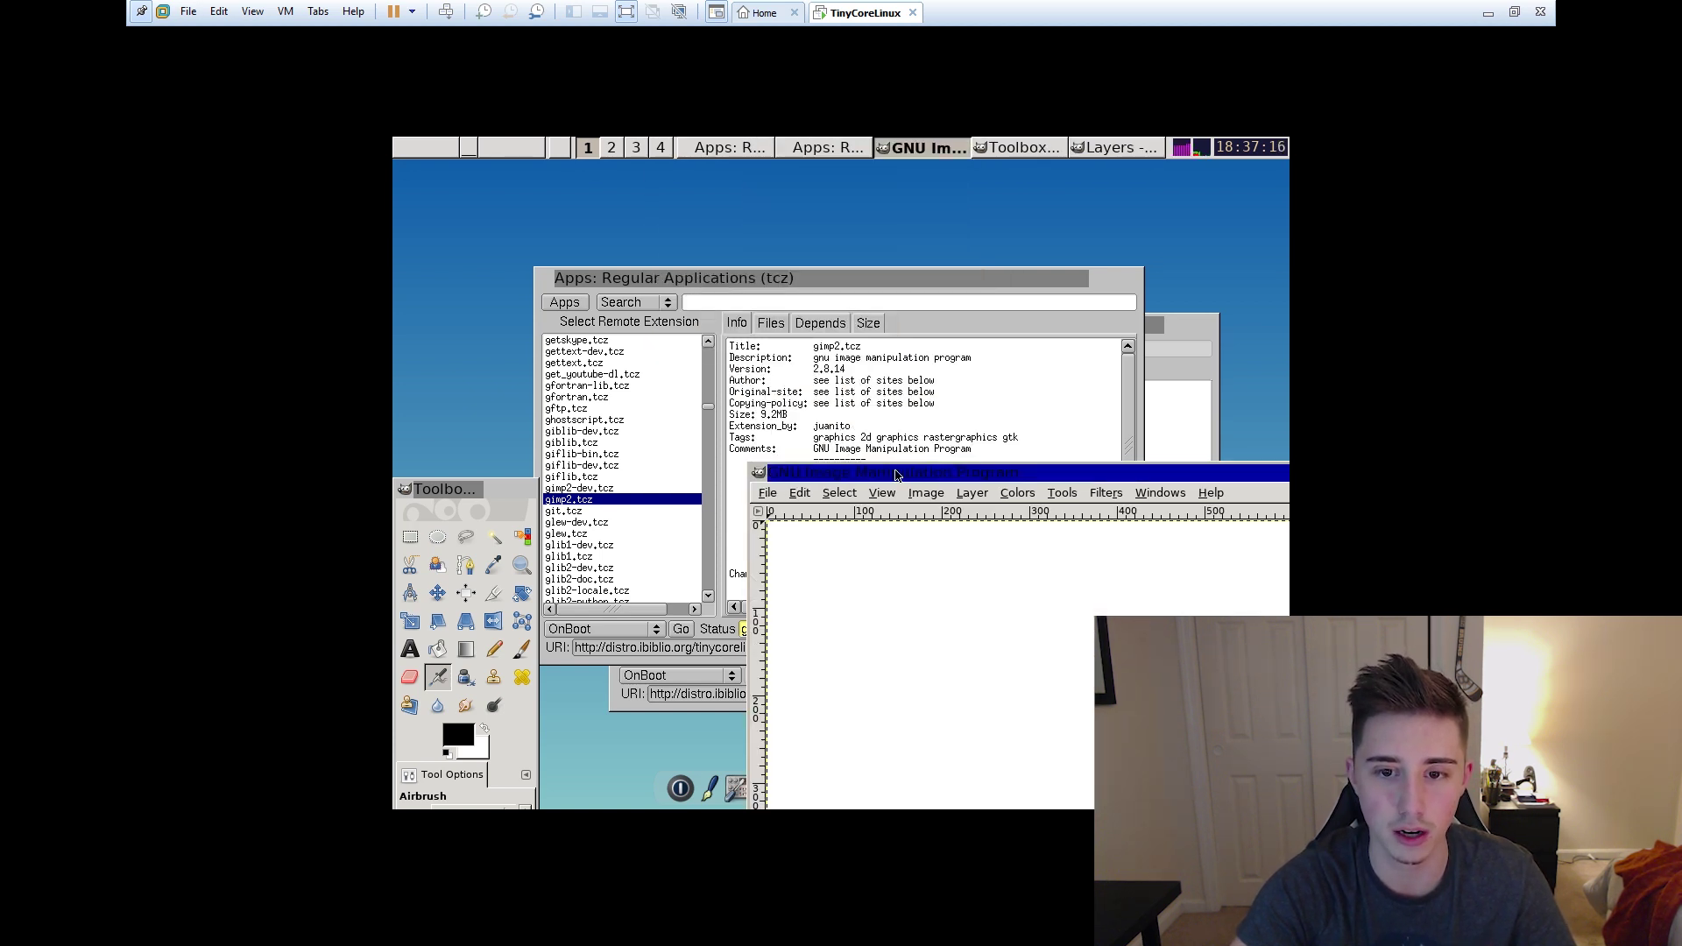
Move the image window to the top-left and airbrush the letters J, A, C and K.
drag(896, 475, 705, 235)
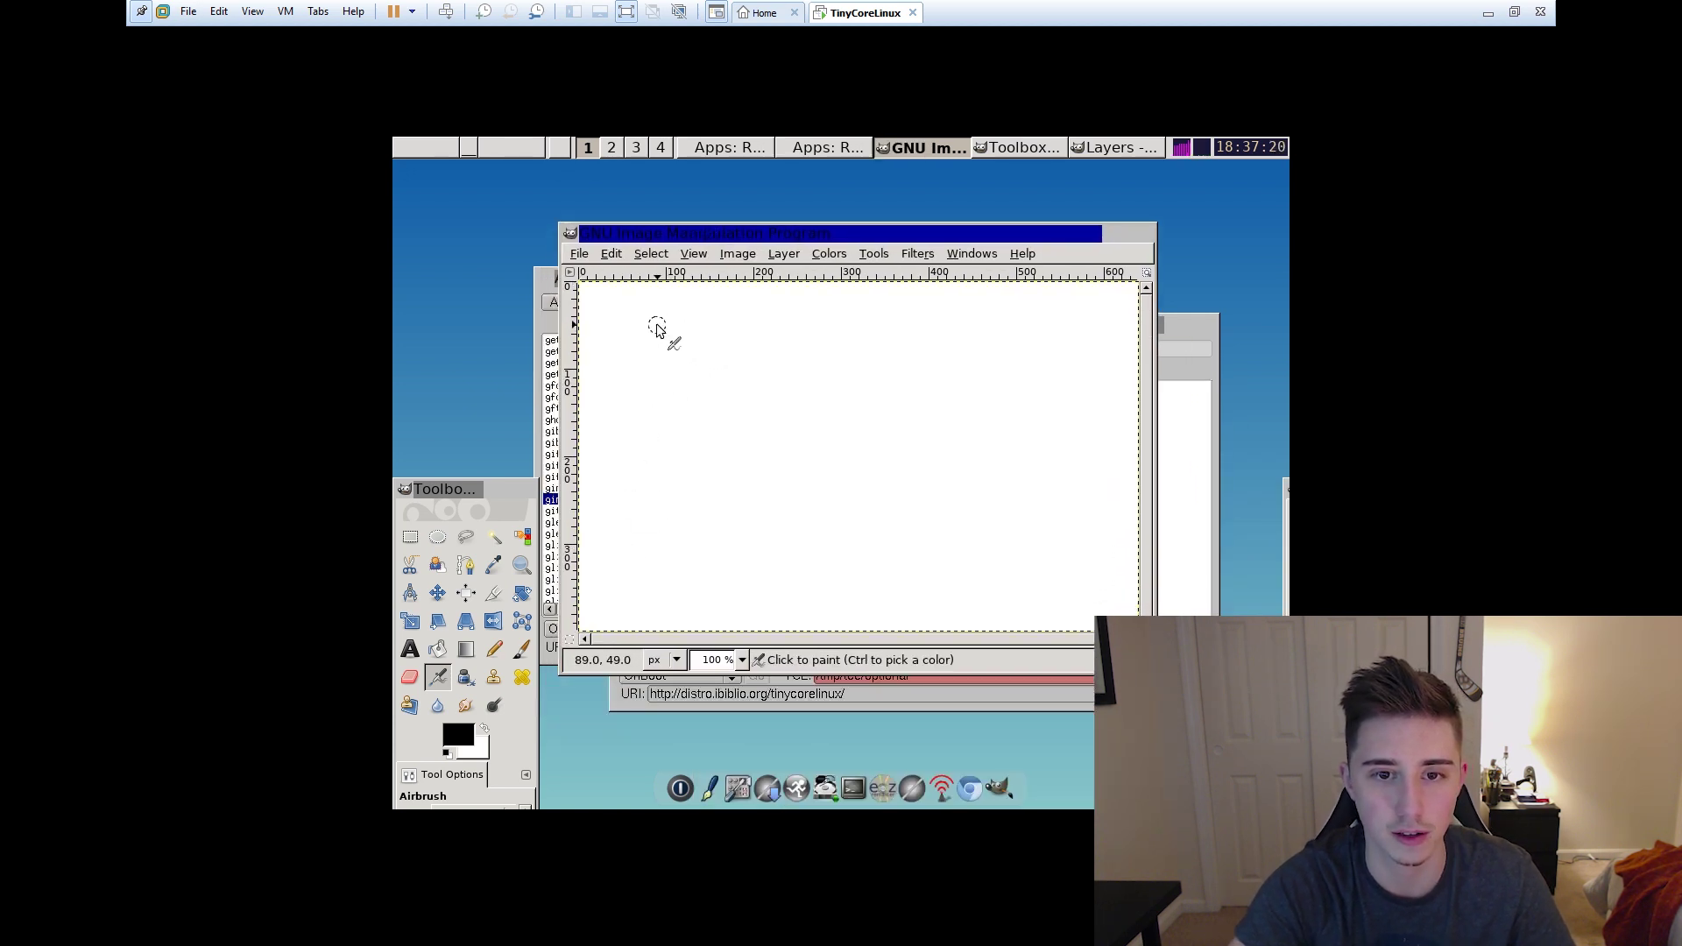
mouse_move(655, 337)
mouse_down()
mouse_move(854, 345)
mouse_move(766, 441)
mouse_move(717, 434)
mouse_up()
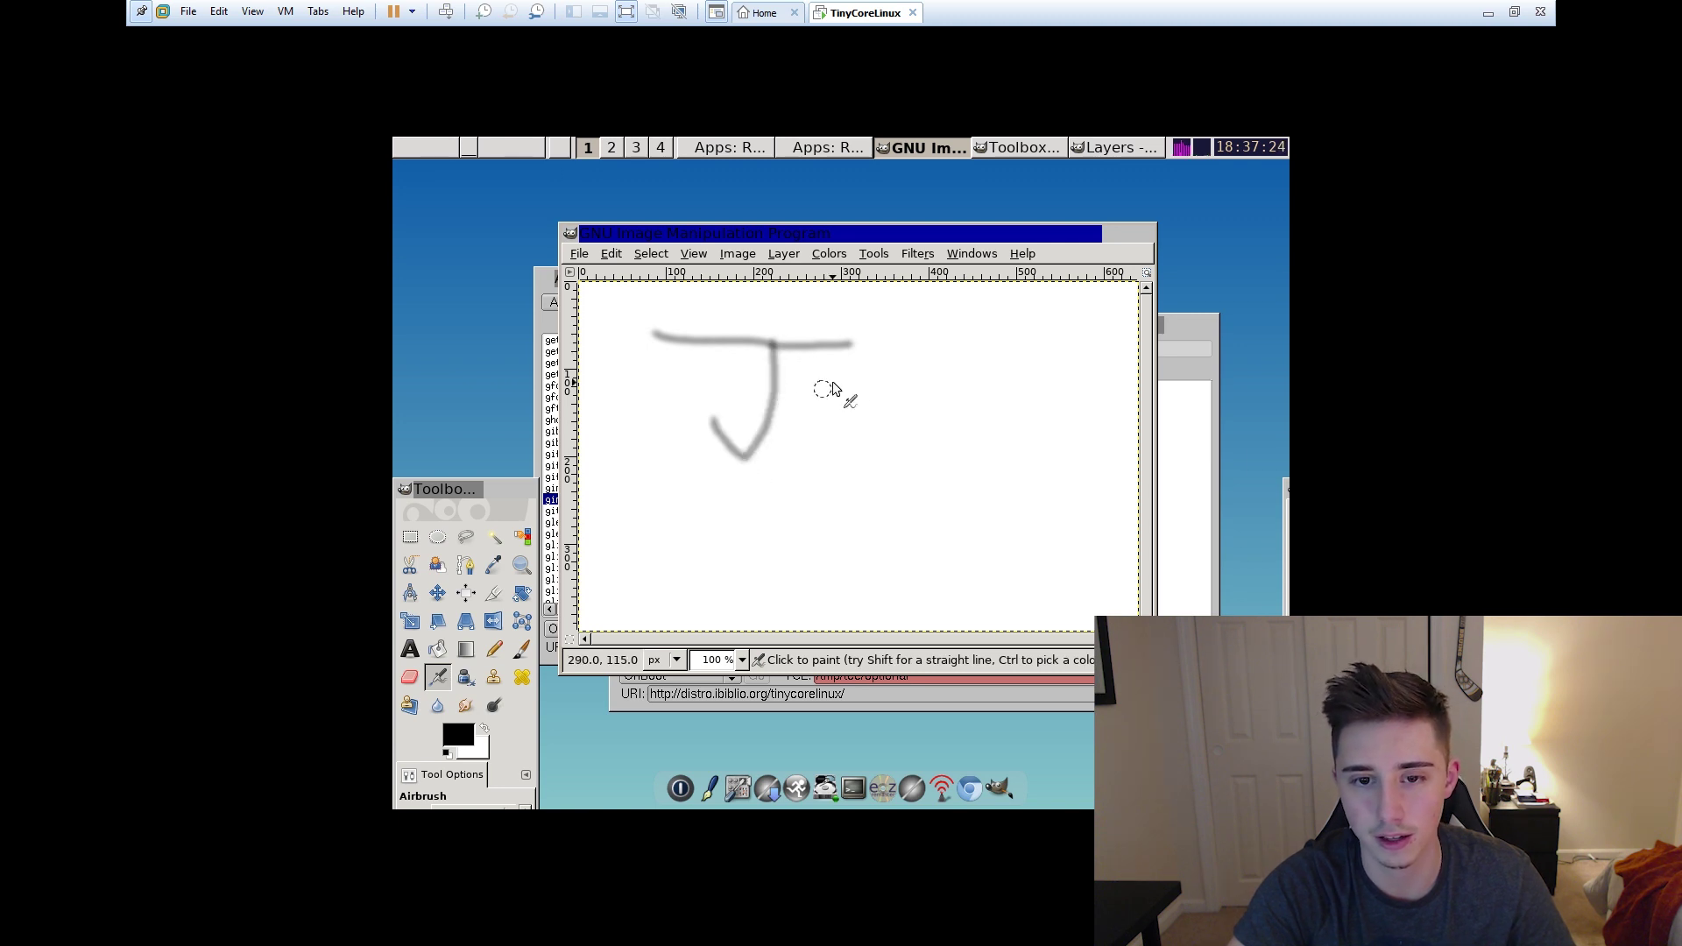
mouse_move(832, 388)
mouse_down()
mouse_move(818, 470)
mouse_move(854, 350)
mouse_move(877, 443)
mouse_up()
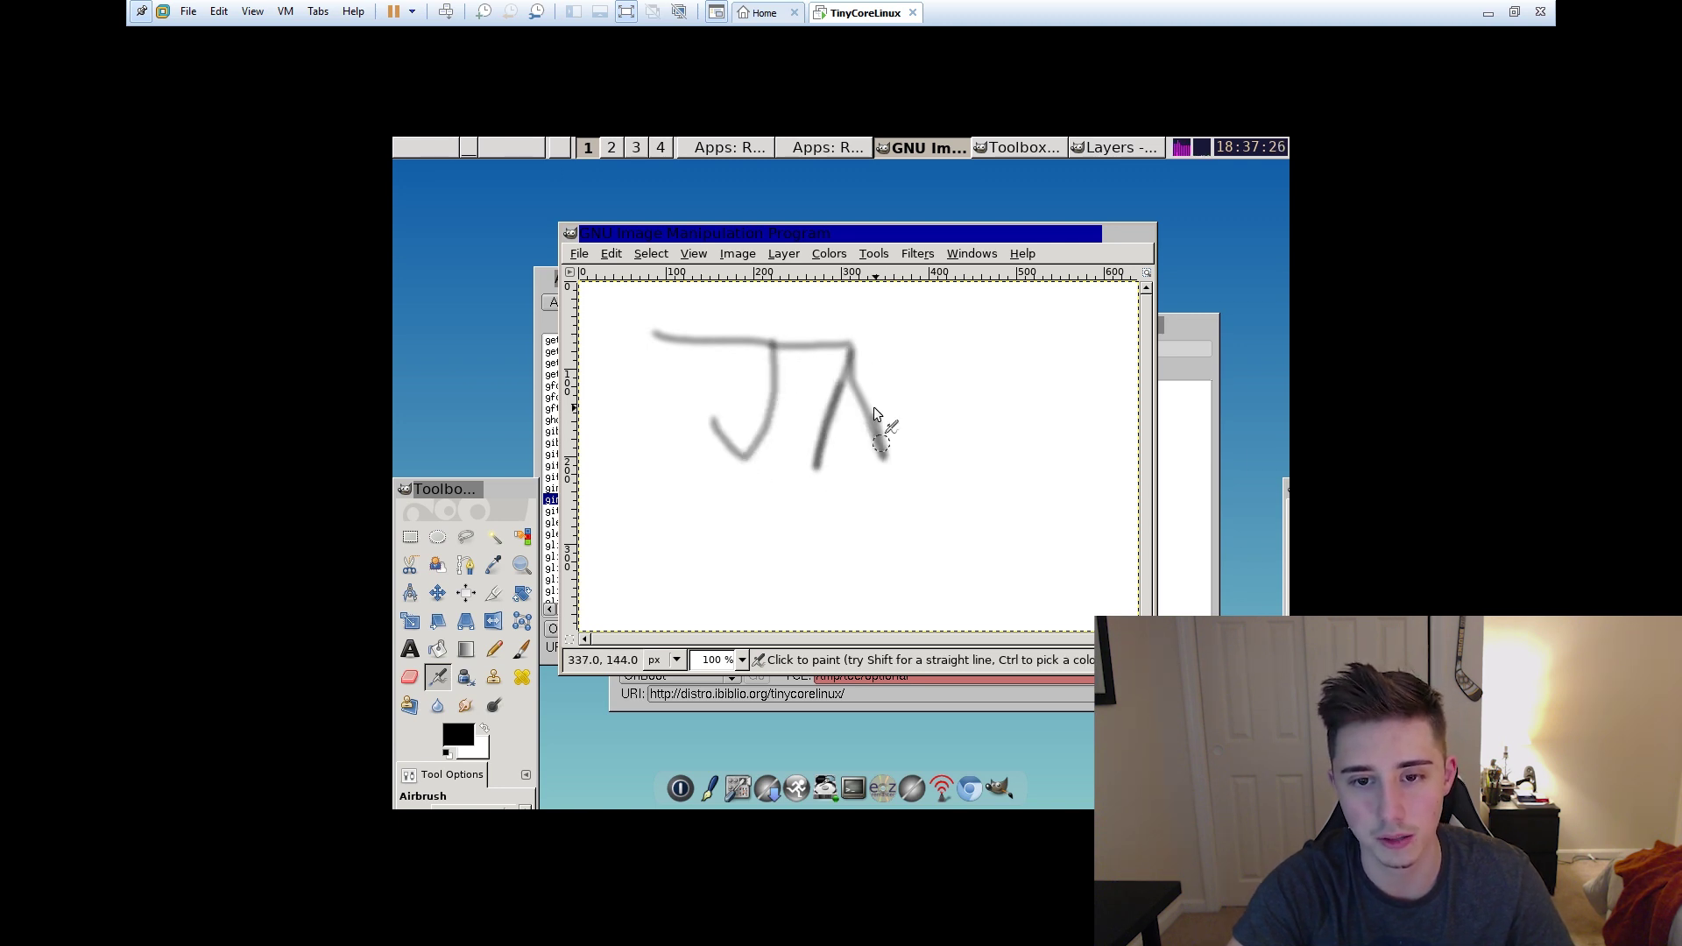
mouse_move(946, 355)
mouse_down()
mouse_move(921, 412)
mouse_move(936, 448)
mouse_up()
mouse_move(1007, 338)
mouse_down()
mouse_move(1016, 469)
mouse_move(1021, 394)
mouse_up()
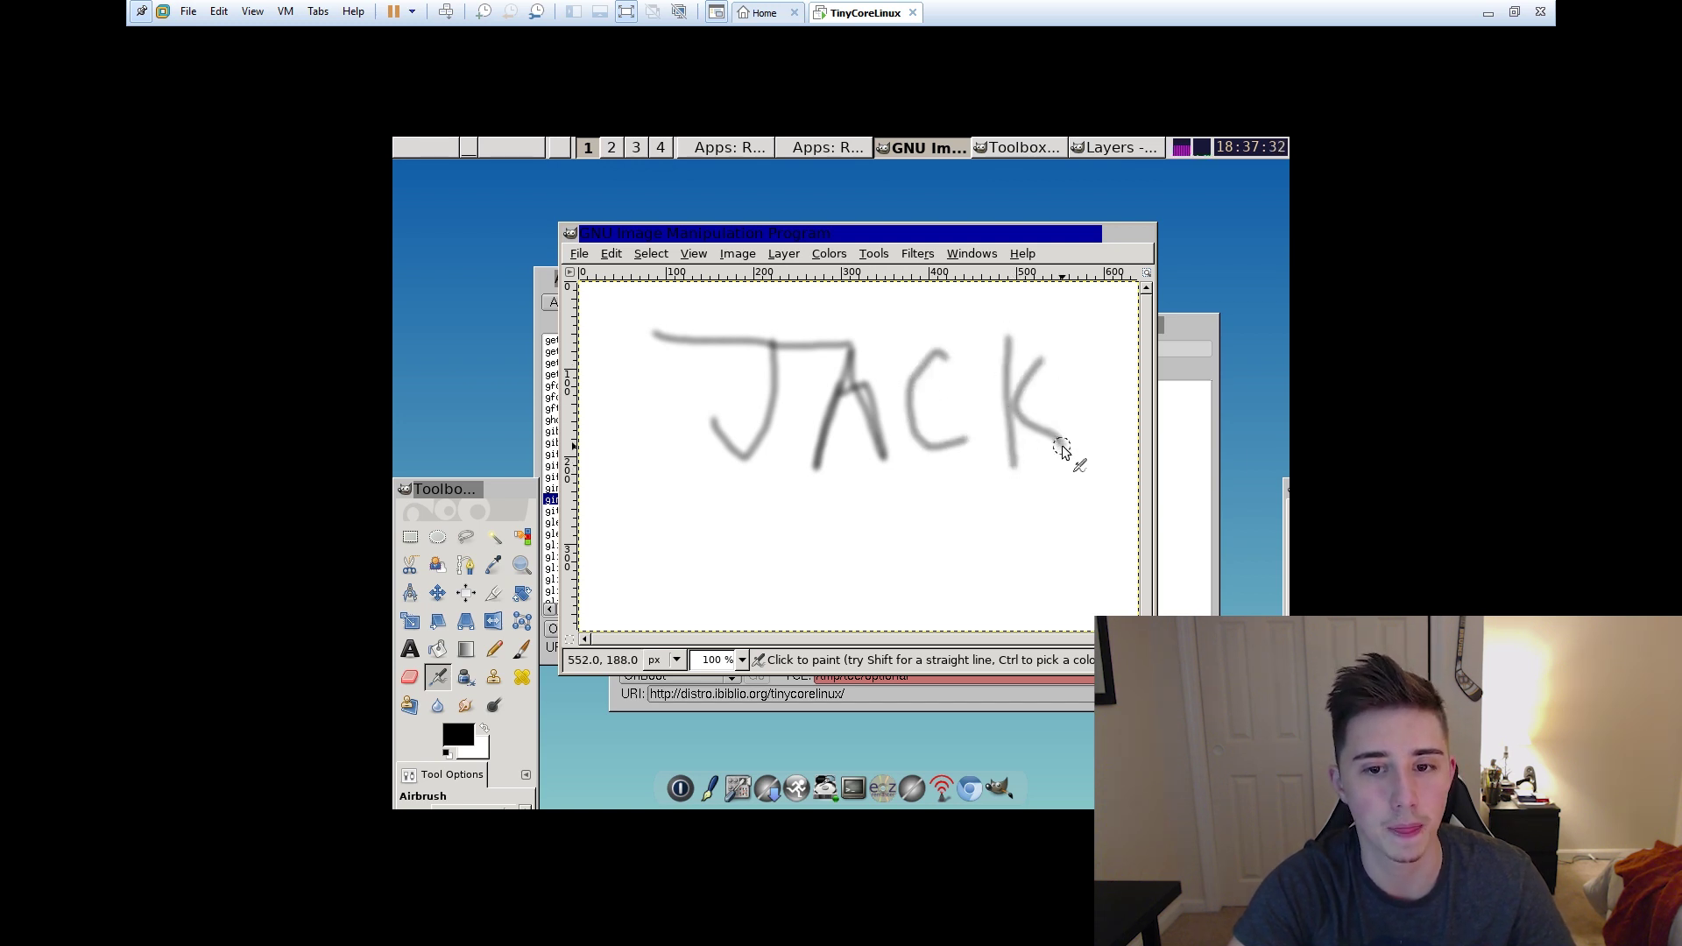